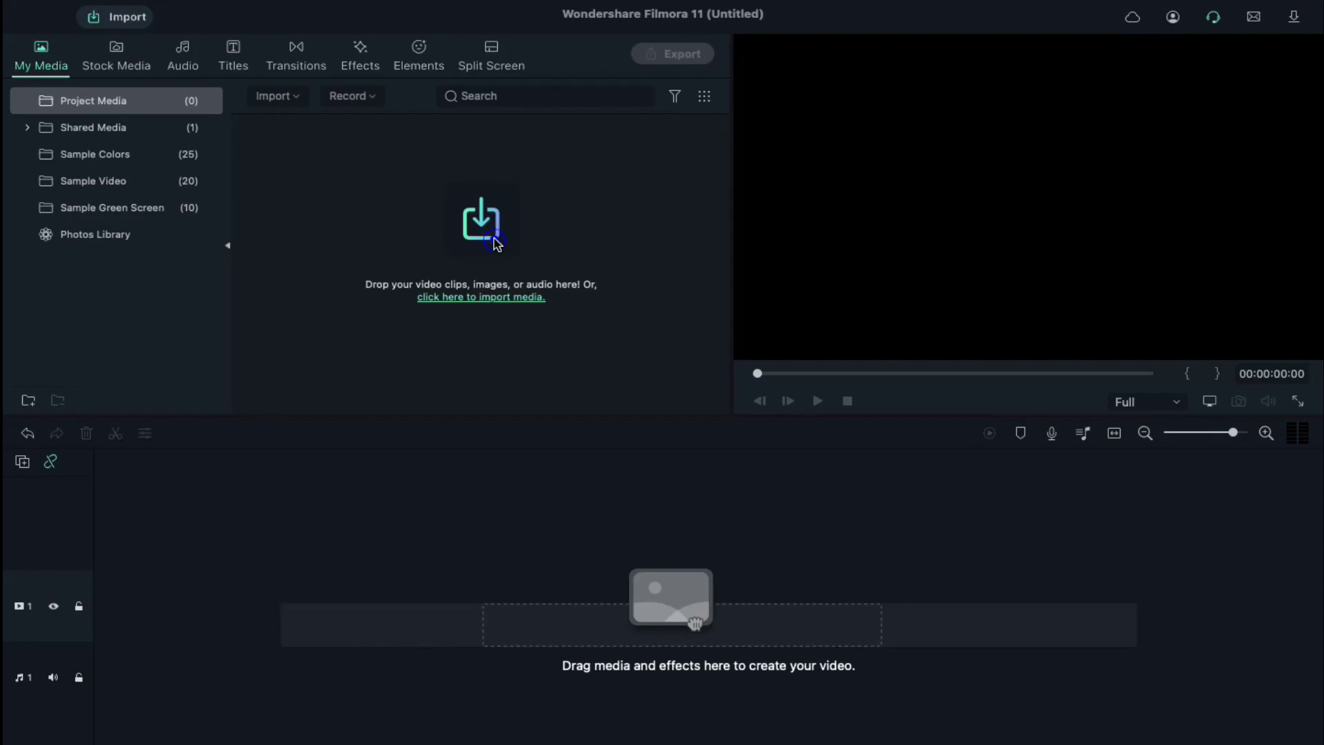
Import the four .mov clips Explosion, Flare2, Logo BG and Logo BG Reflection into Project Media
click(494, 238)
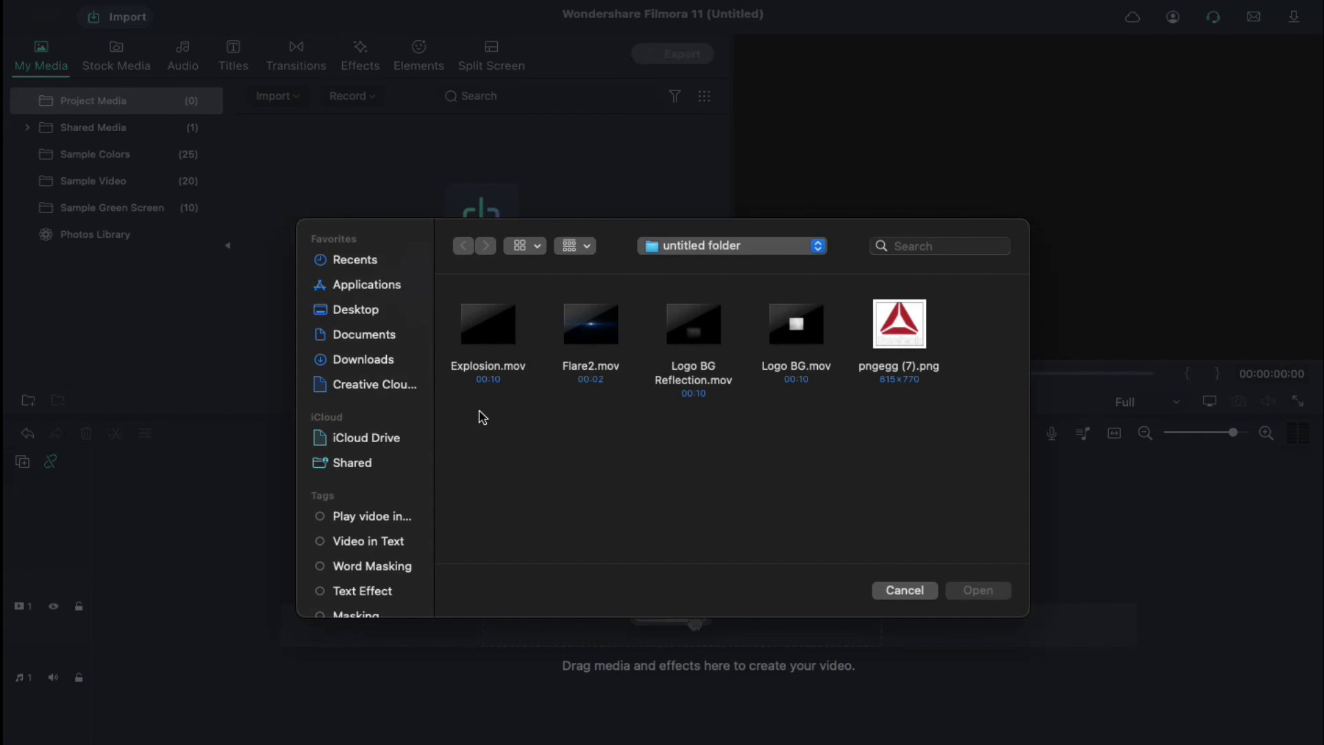
drag(482, 416, 793, 369)
click(970, 595)
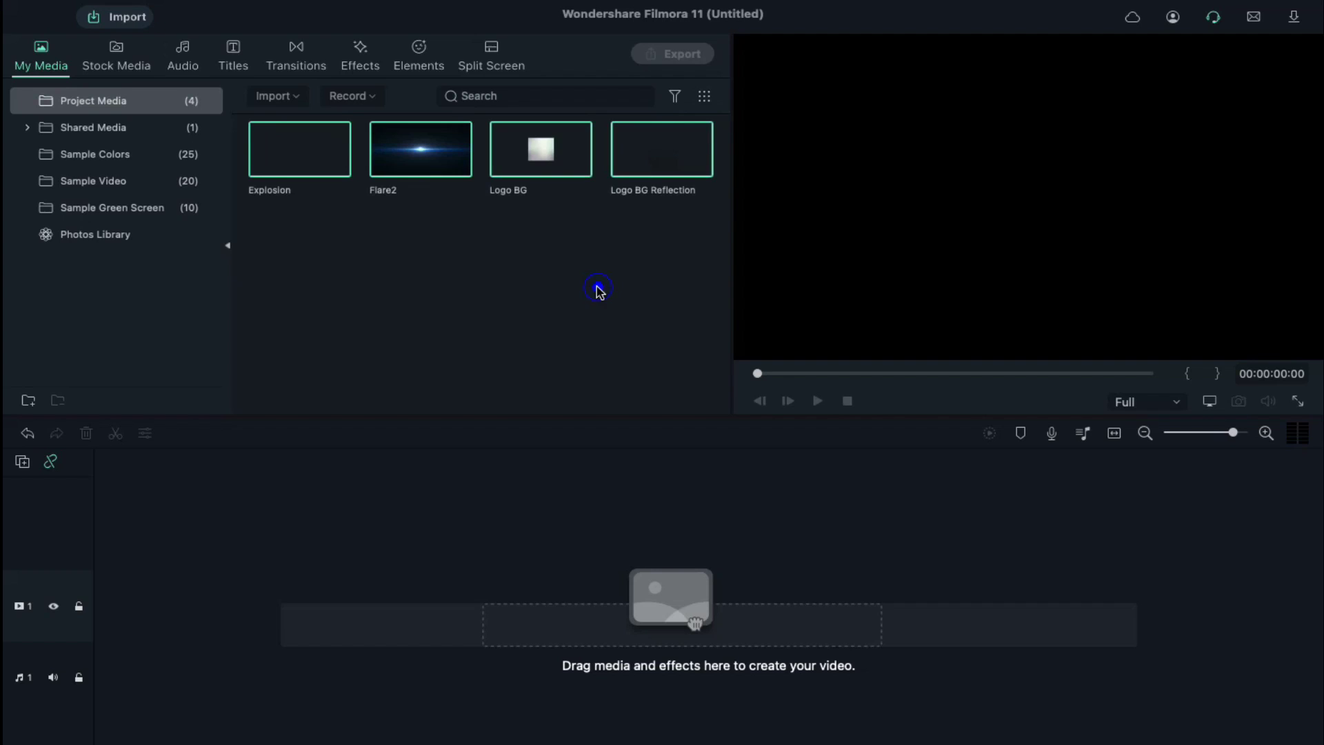
Place Logo BG Reflection at the timeline start, keeping the 1920x1080 30fps project settings
click(595, 281)
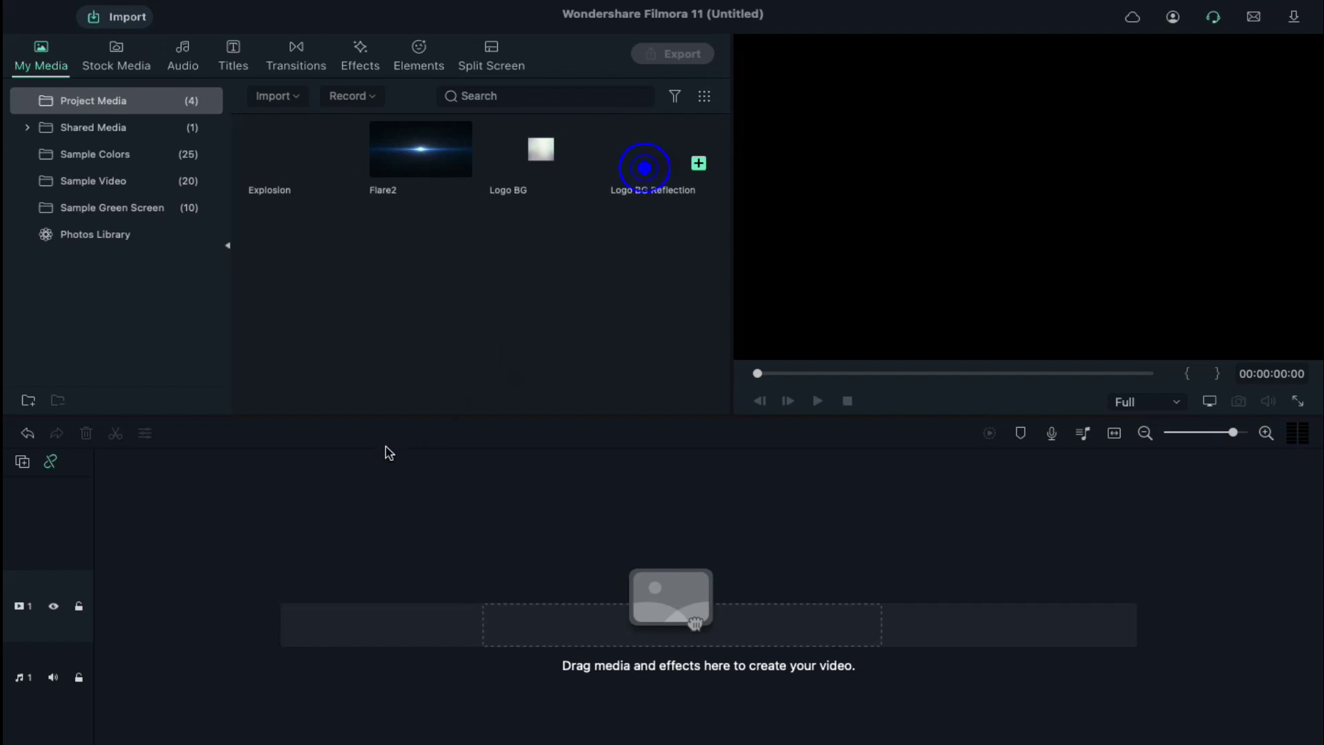
drag(695, 624, 97, 614)
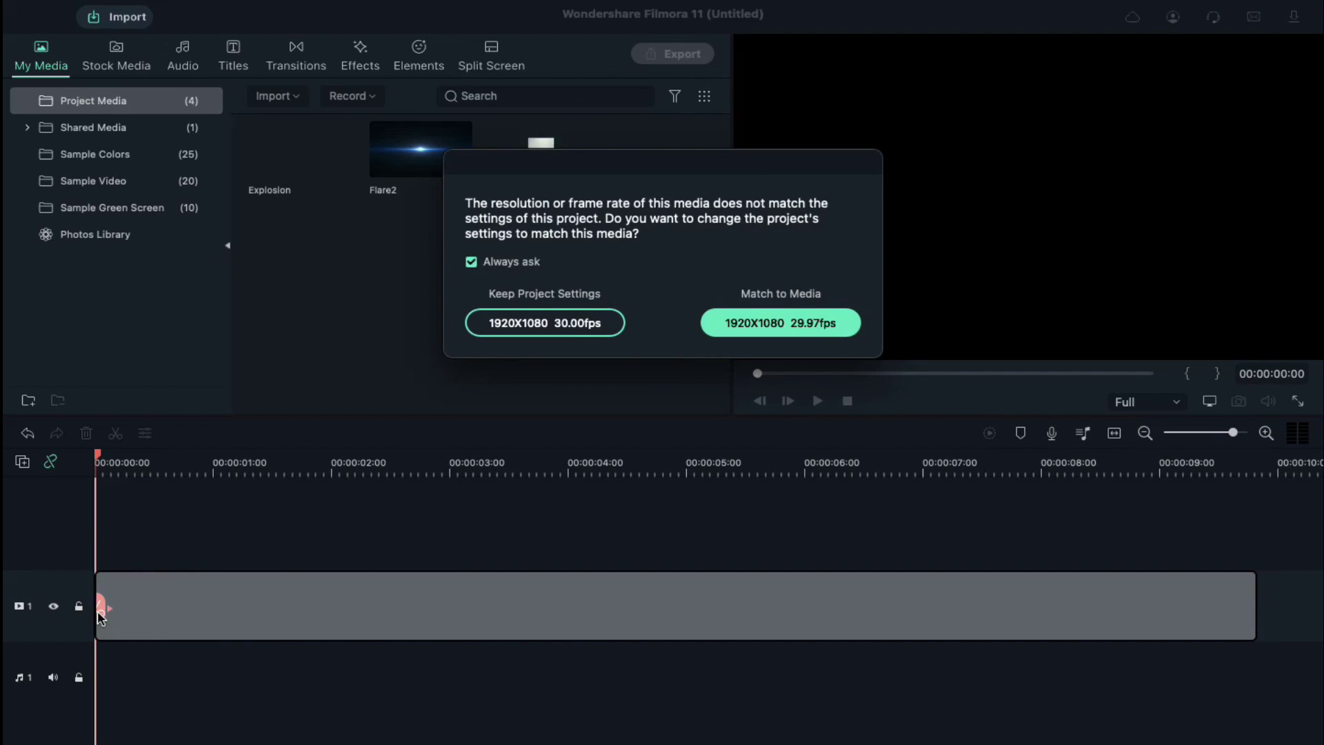
click(610, 334)
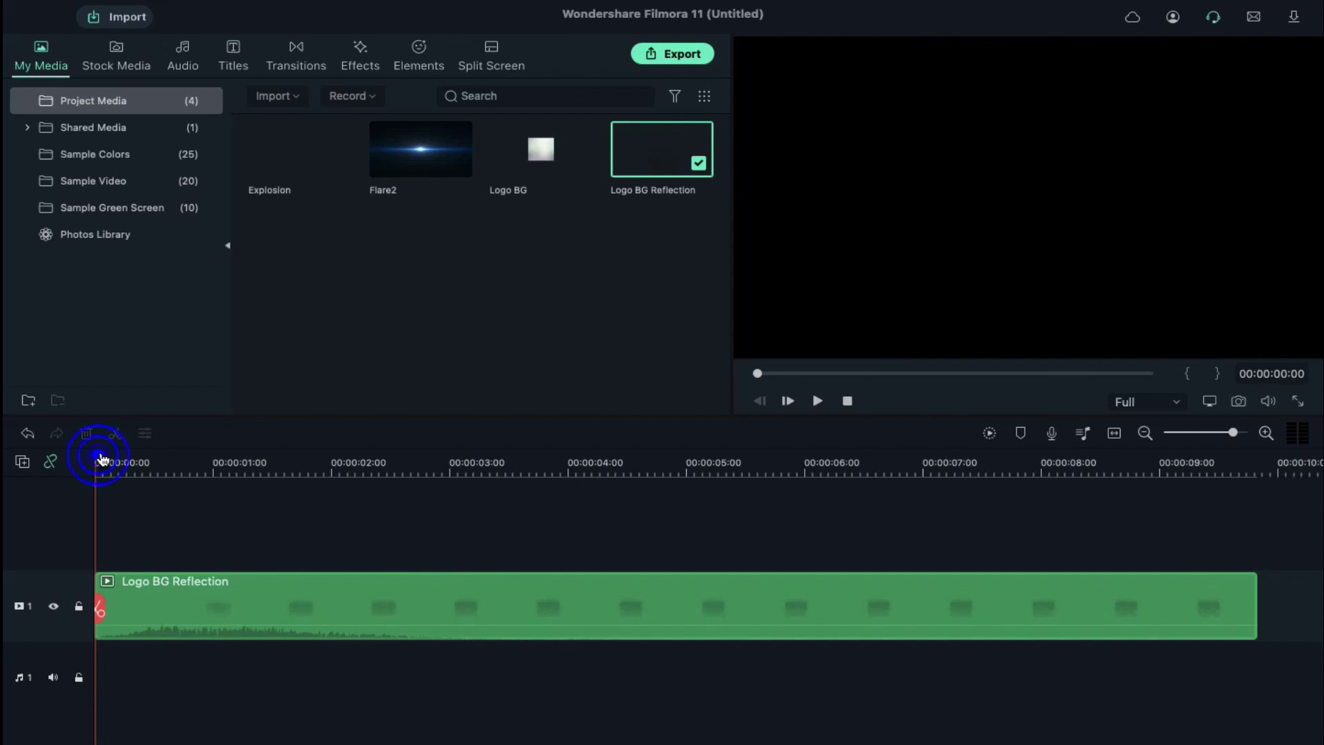
drag(100, 459, 154, 467)
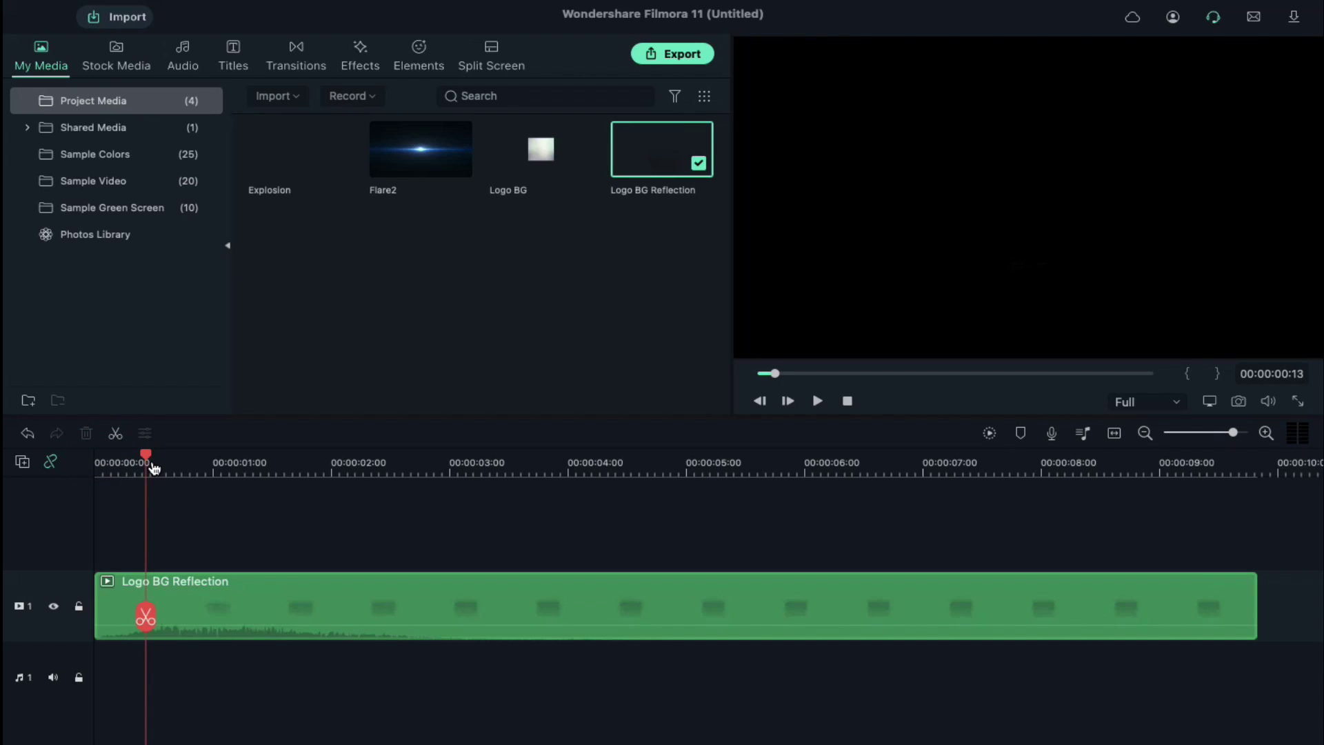
Add a starting custom animation keyframe to the Logo BG Reflection clip
click(238, 613)
double_click(238, 608)
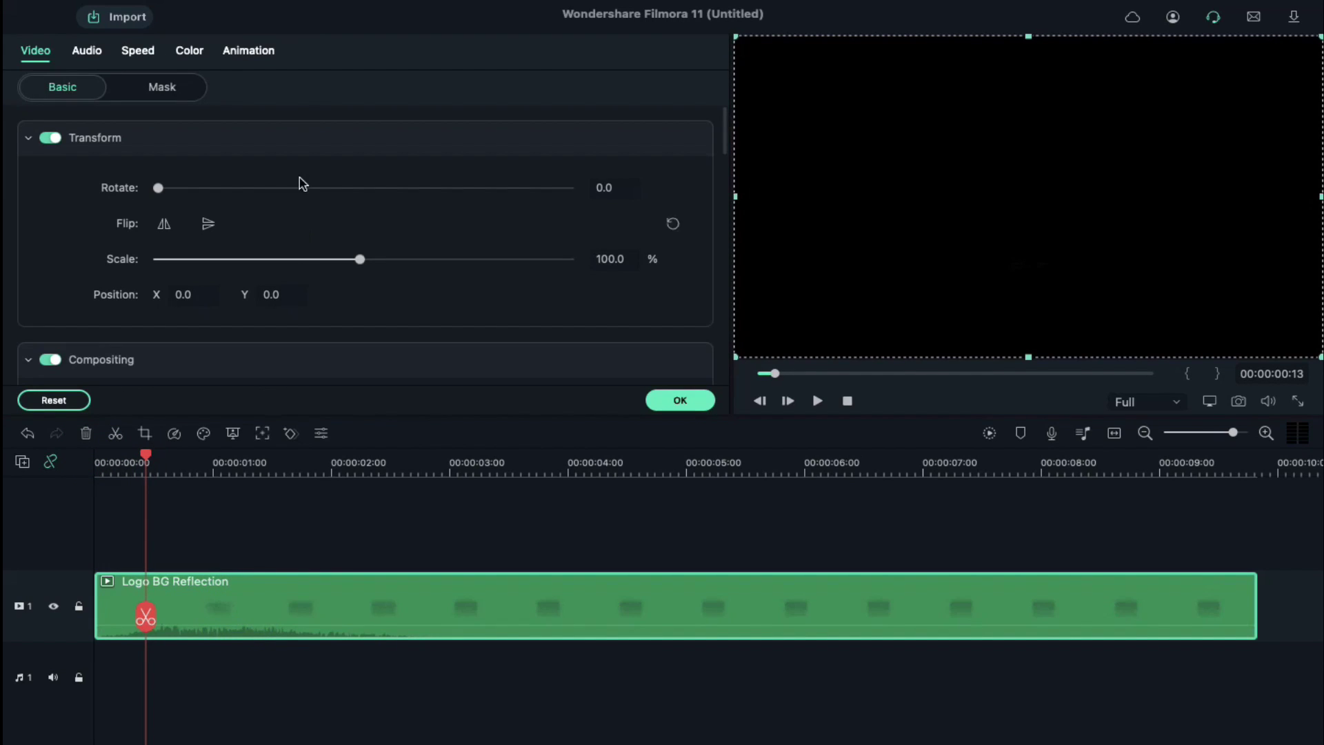
click(269, 55)
click(141, 83)
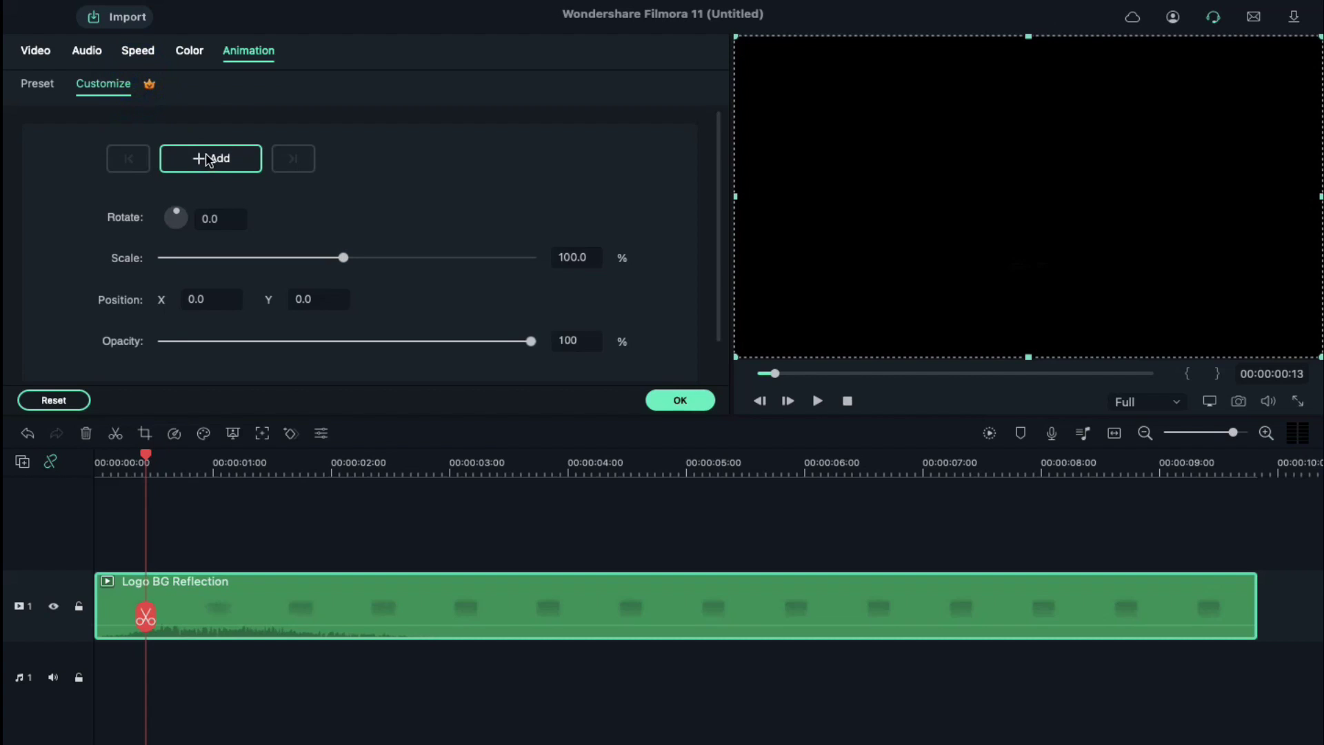
click(207, 158)
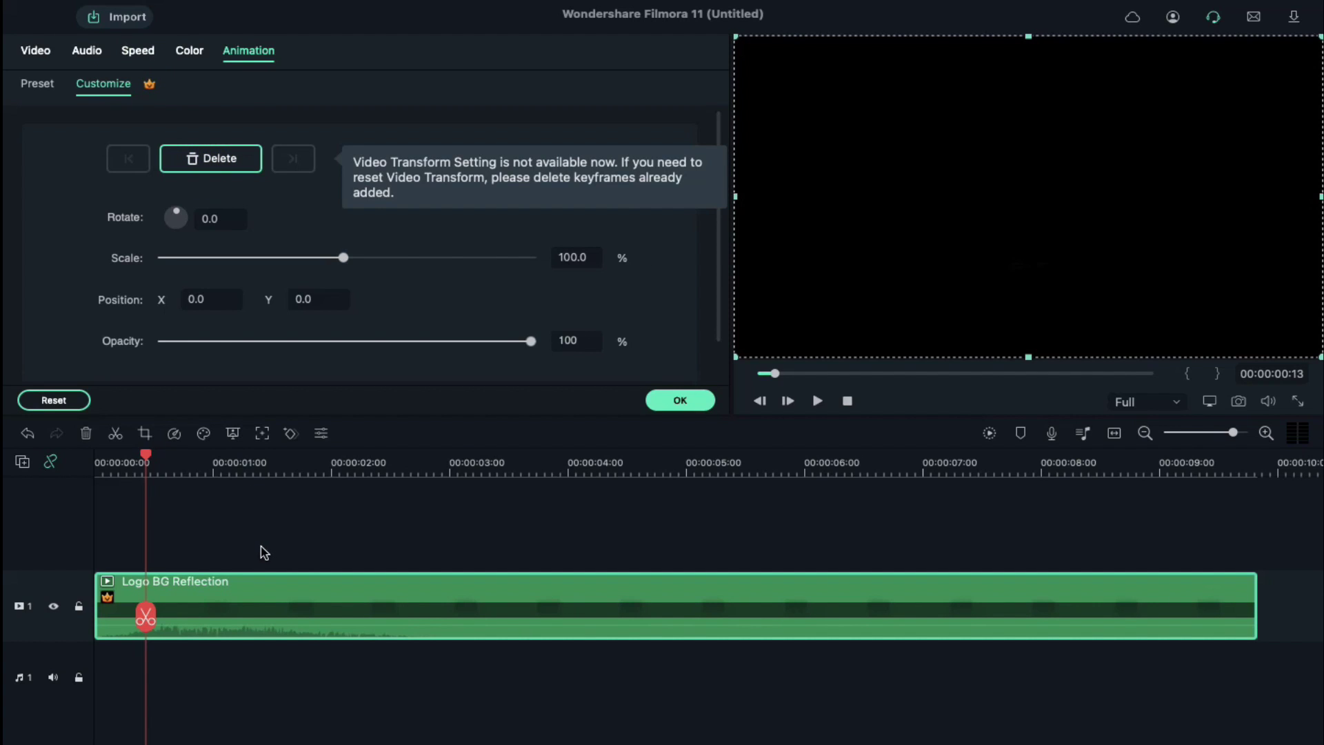
Keyframe the reflection's scale up to 110%, then back to 100% a few frames later
key(Right)
key(Right)
key(Right)
key(Right)
key(Right)
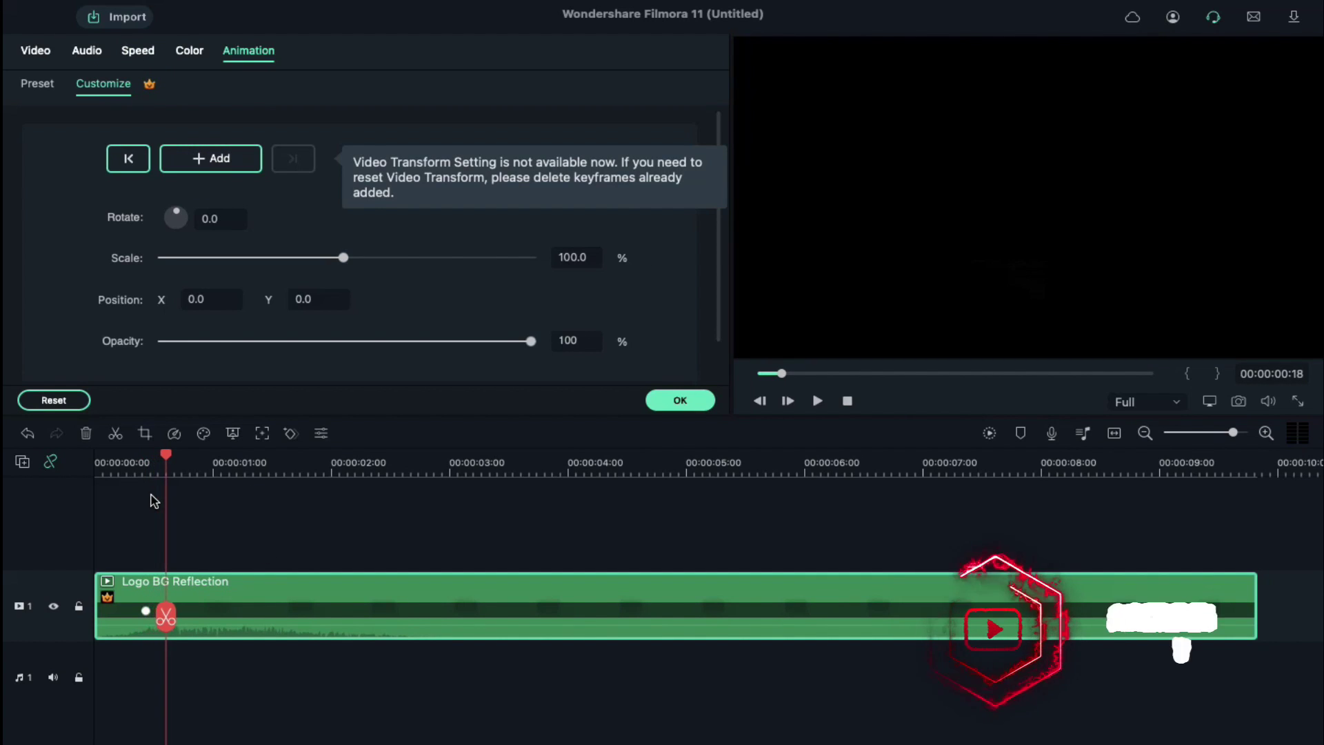
click(567, 257)
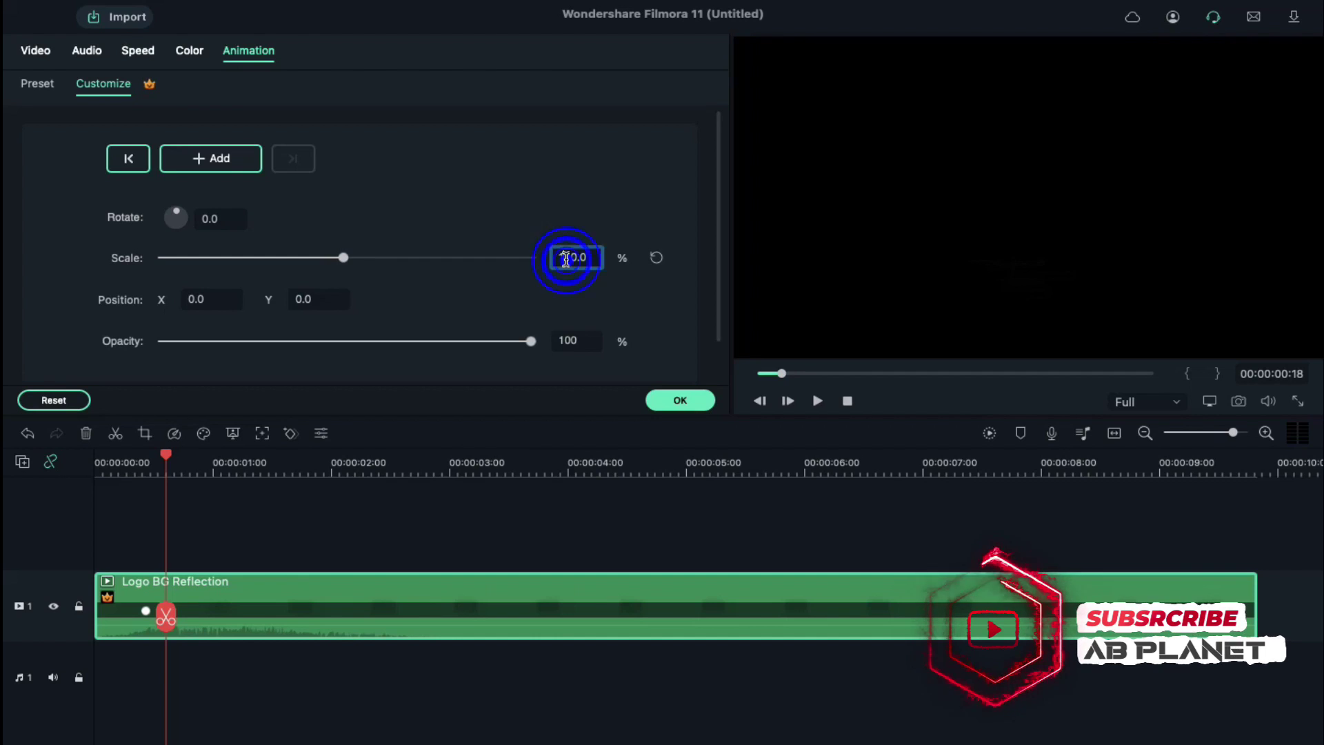
double_click(567, 257)
text(110)
key(Return)
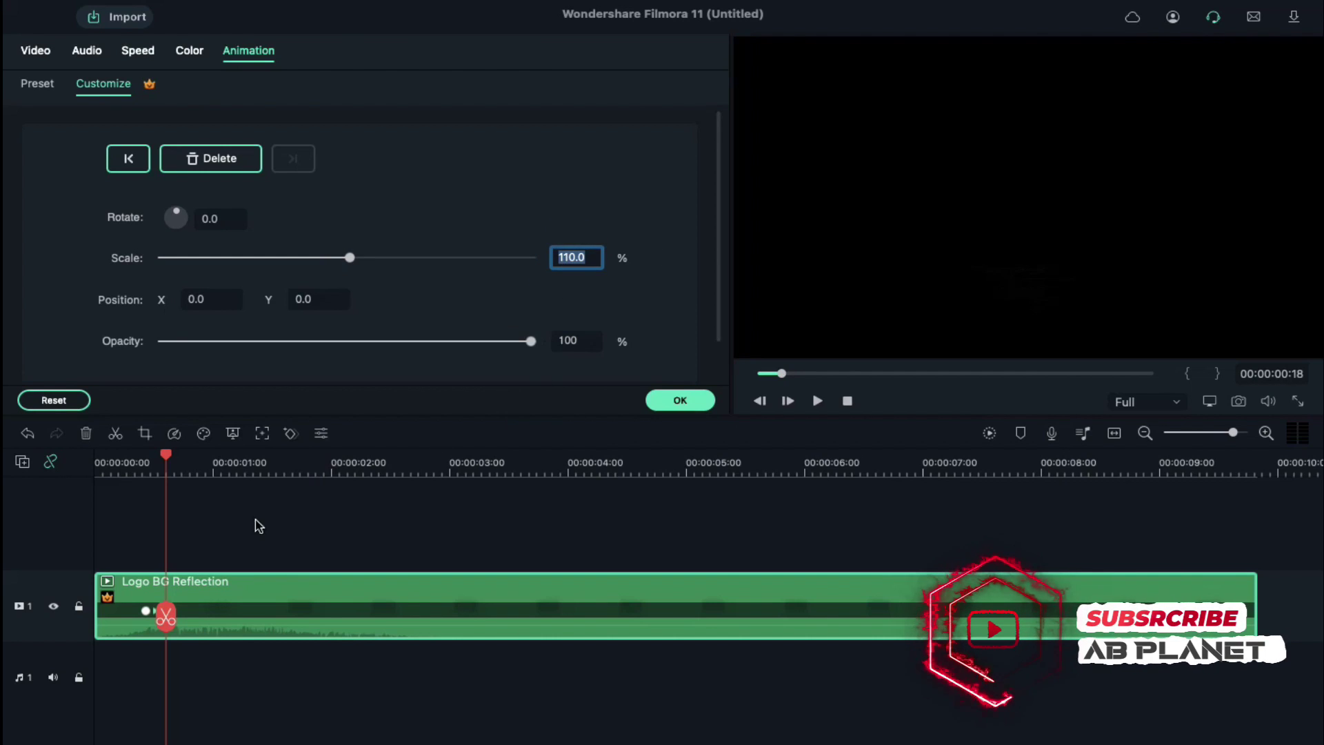
click(239, 602)
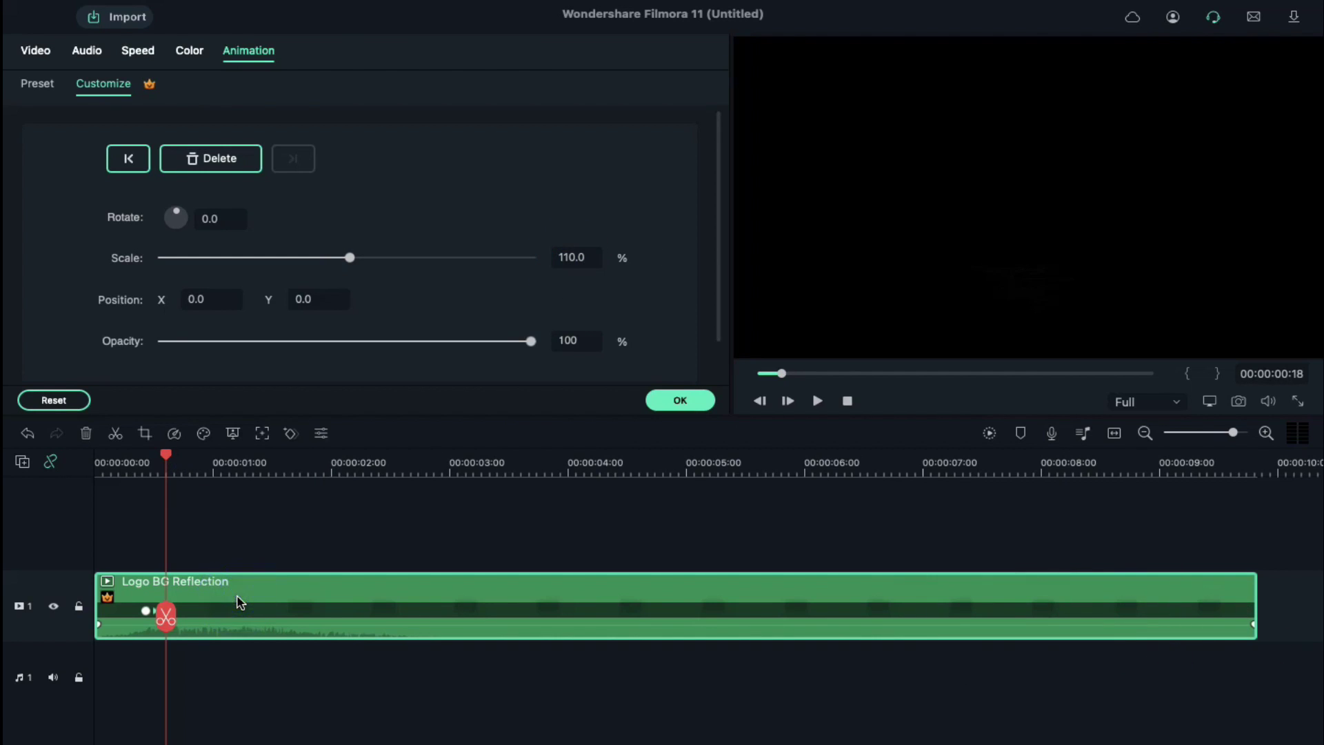
key(Right)
key(Right)
key(Right)
key(Right)
key(Right)
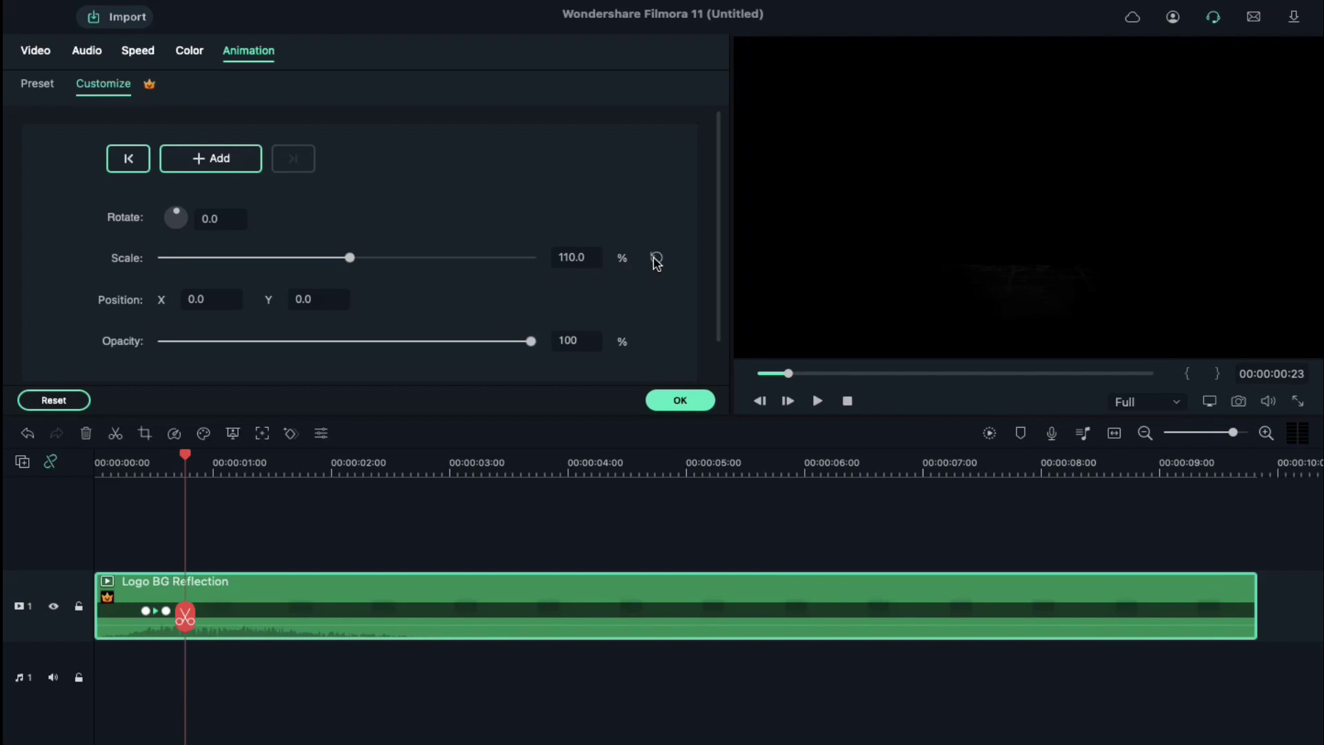
click(656, 259)
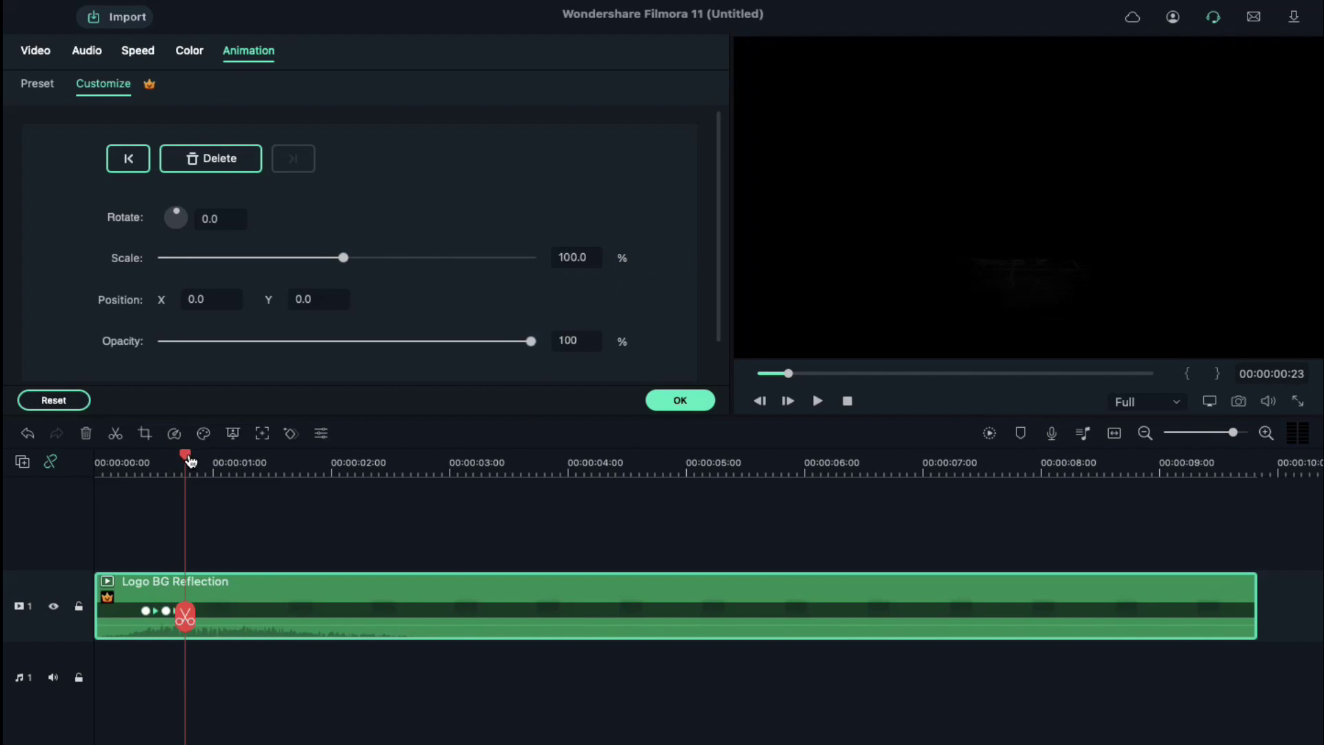
At 00:00:08:00 keyframe scale 90% and Y 14, then trim the clip to end at 00:00:08:23
drag(190, 461, 1048, 534)
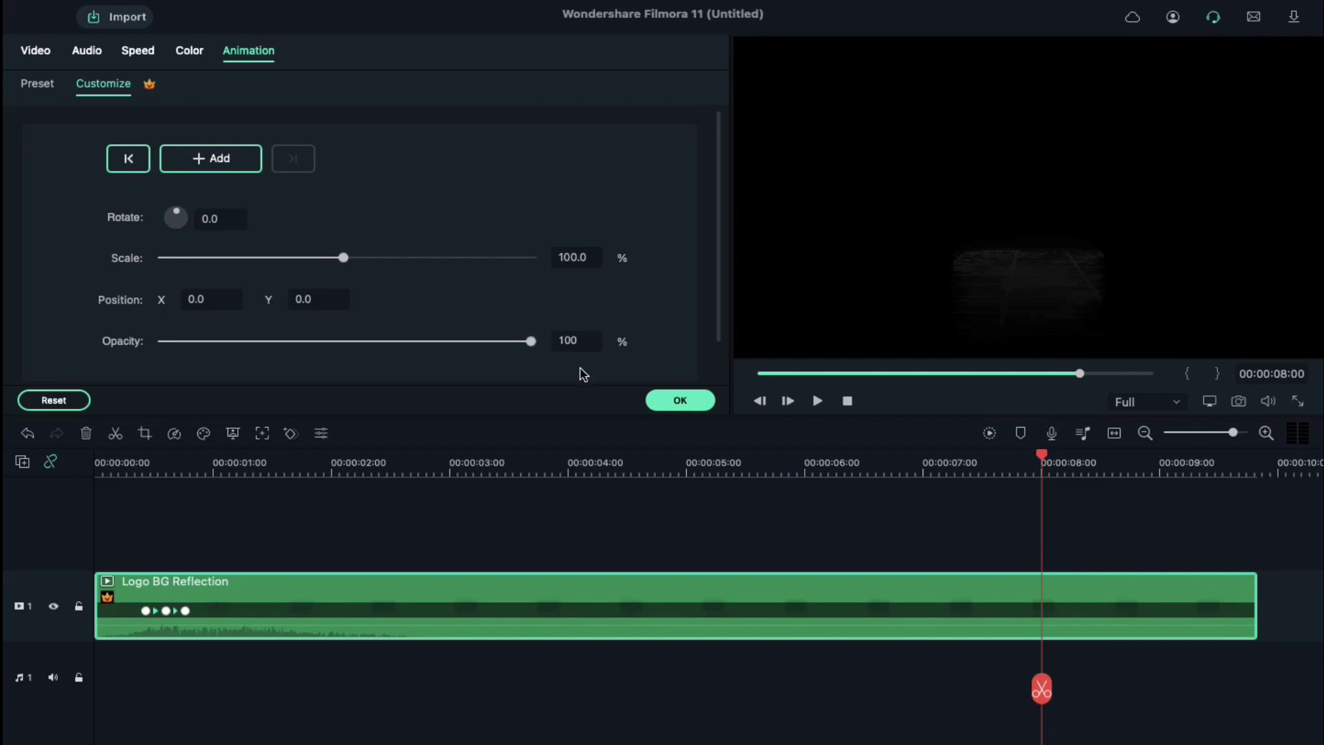
double_click(567, 255)
text(95)
key(Return)
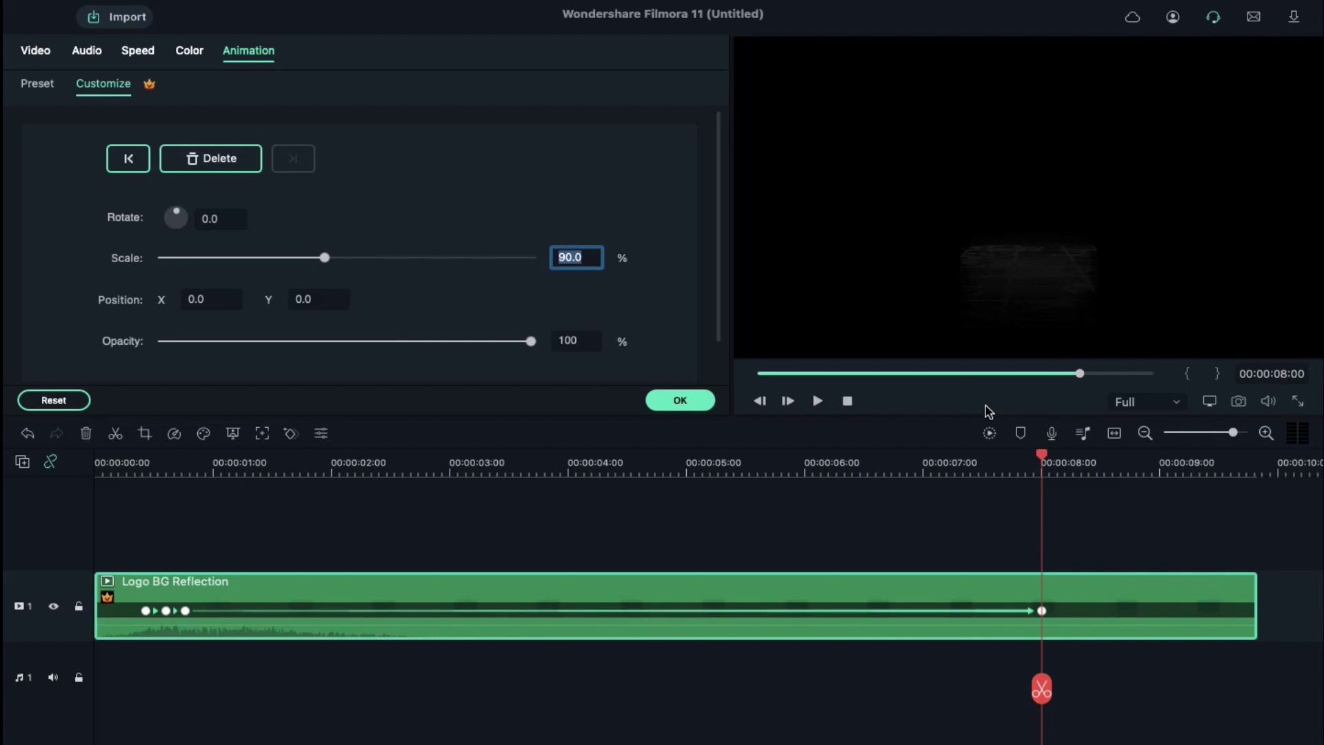
double_click(297, 300)
text(14)
key(Return)
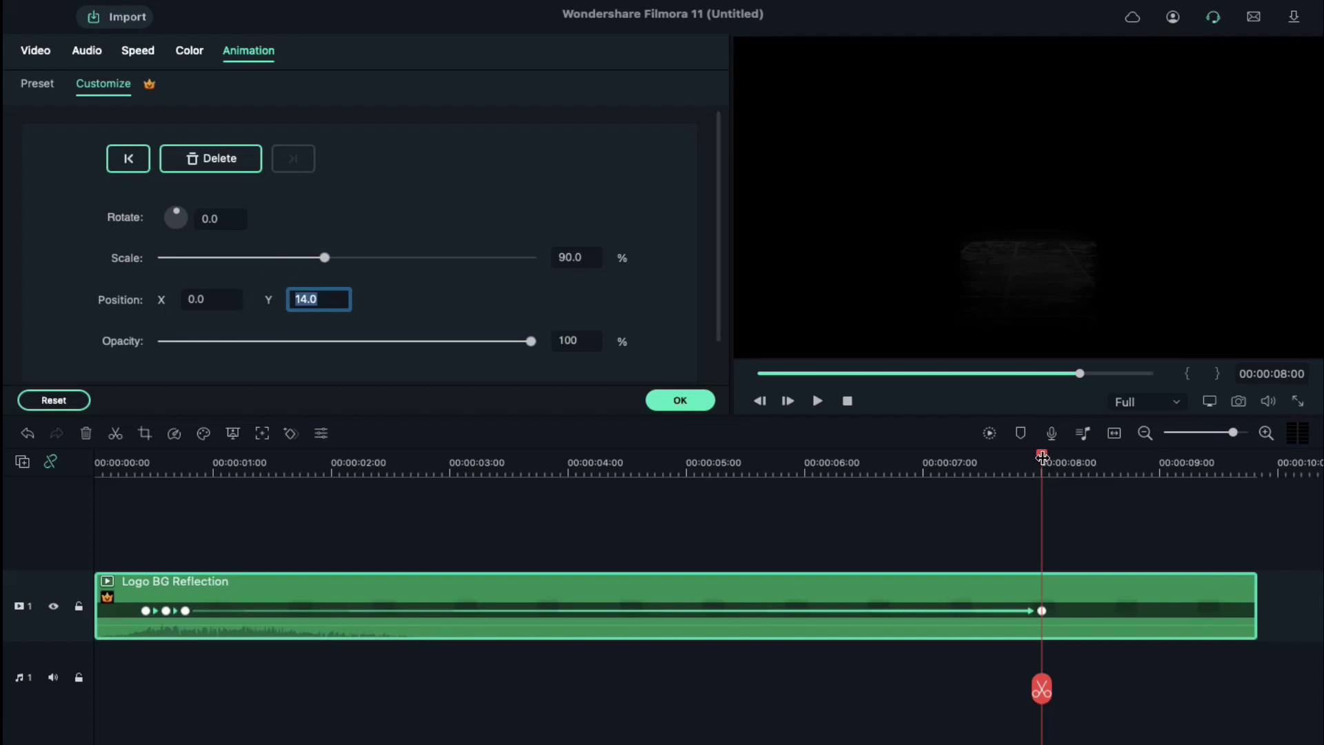
drag(1046, 457, 1143, 452)
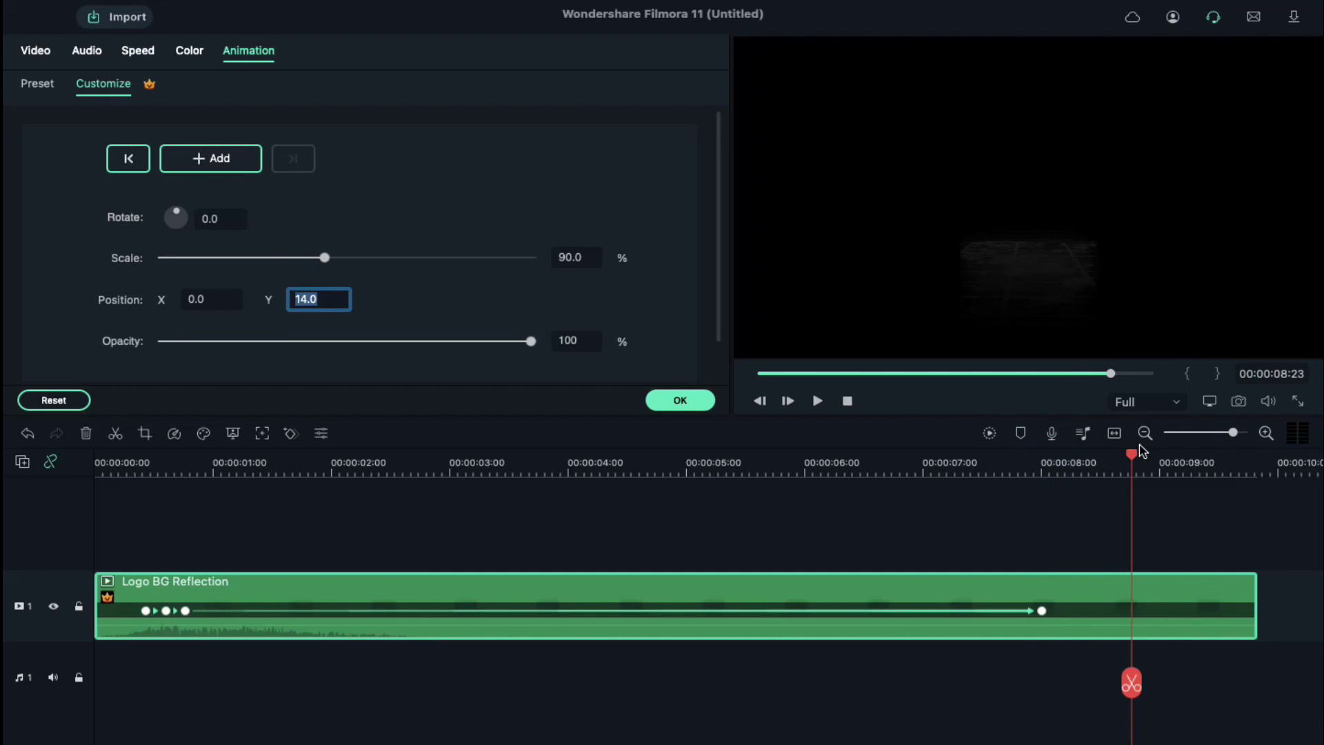
drag(1256, 575, 1160, 575)
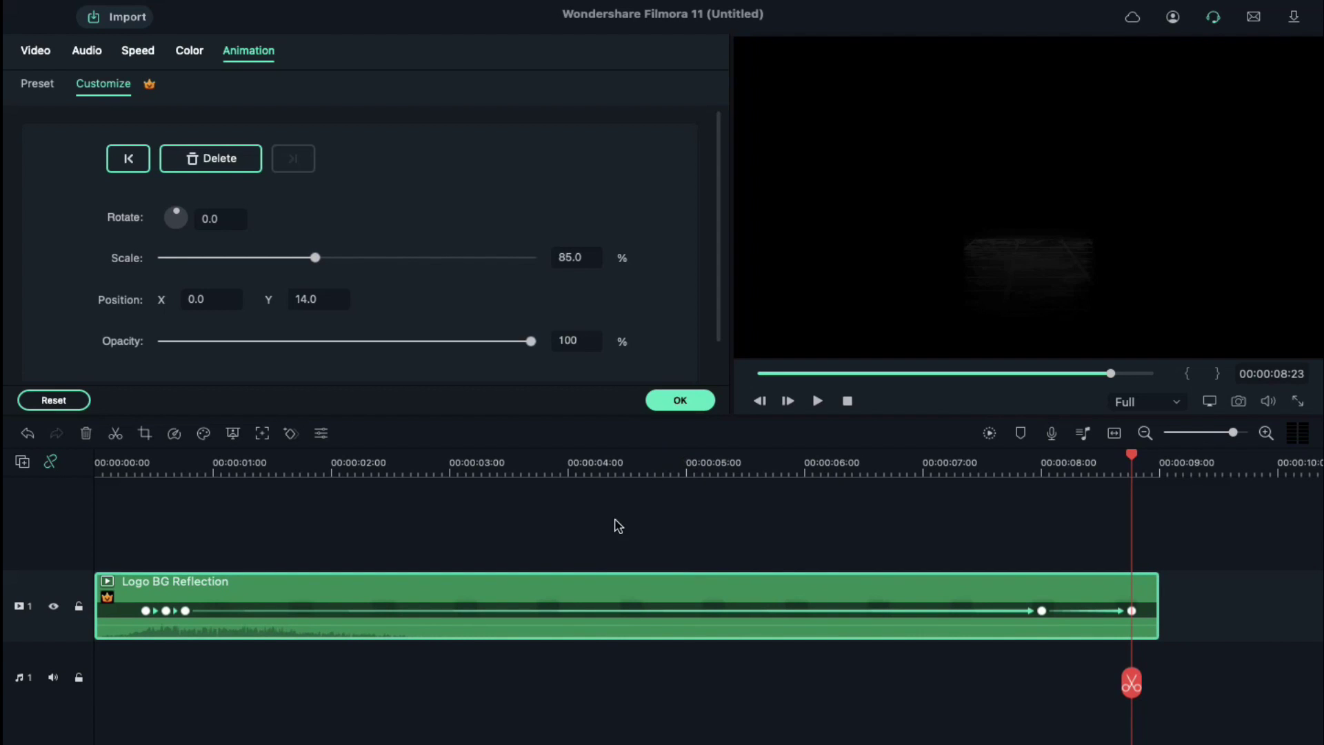
Apply the Reebok-shaped My Mask 6 to Logo BG Reflection
click(34, 53)
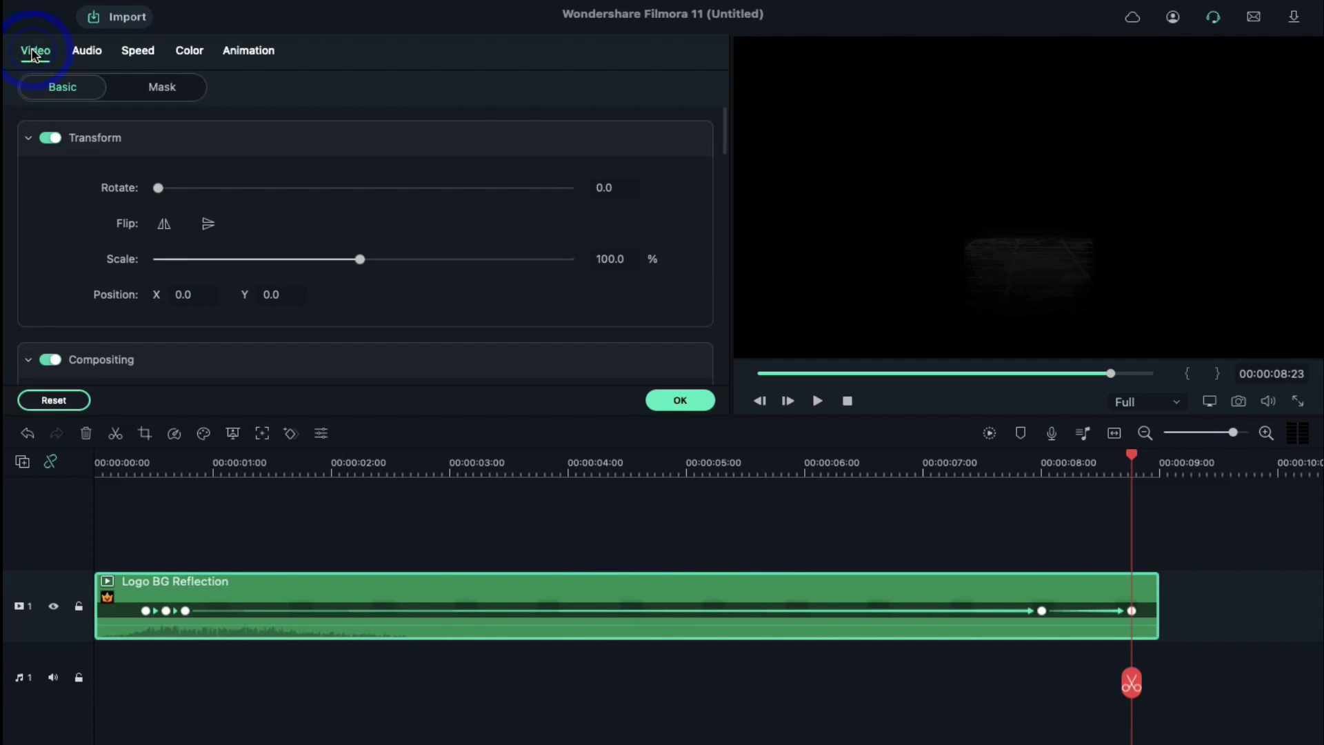
click(172, 89)
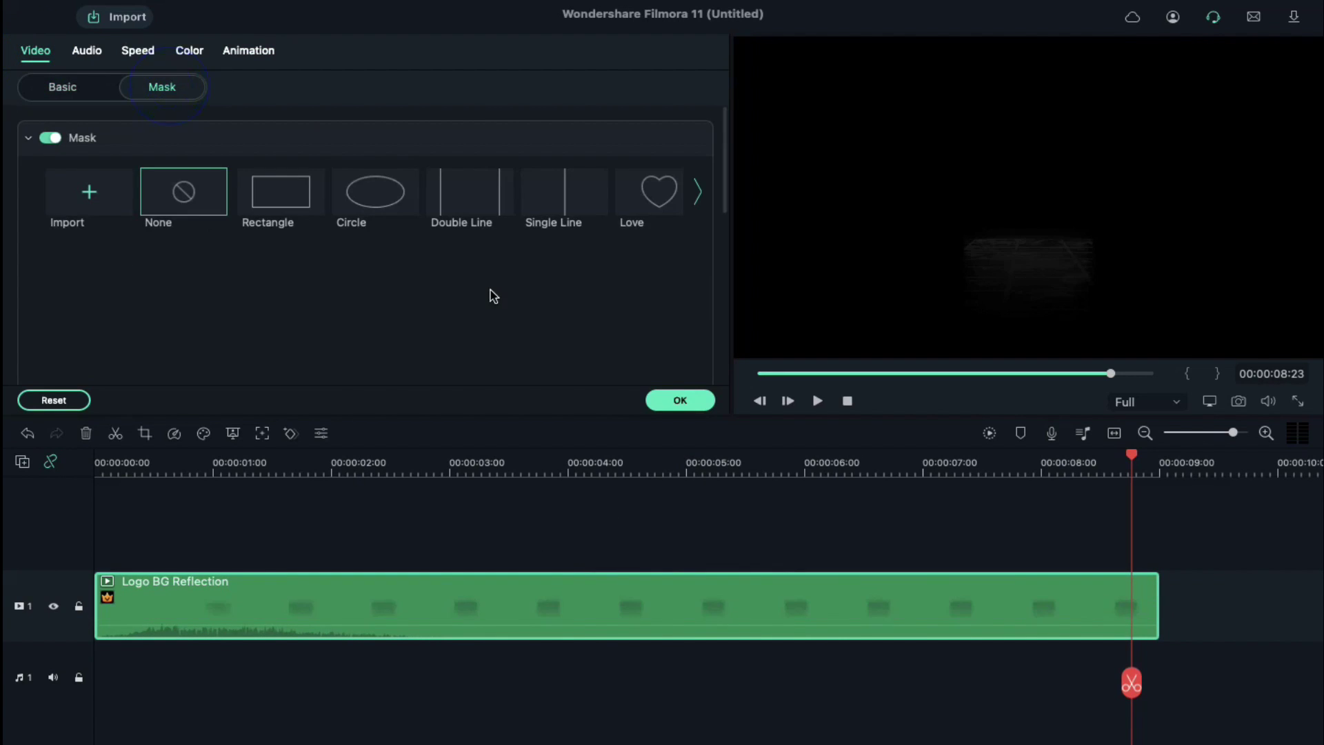
click(698, 200)
click(697, 200)
click(697, 200)
click(549, 193)
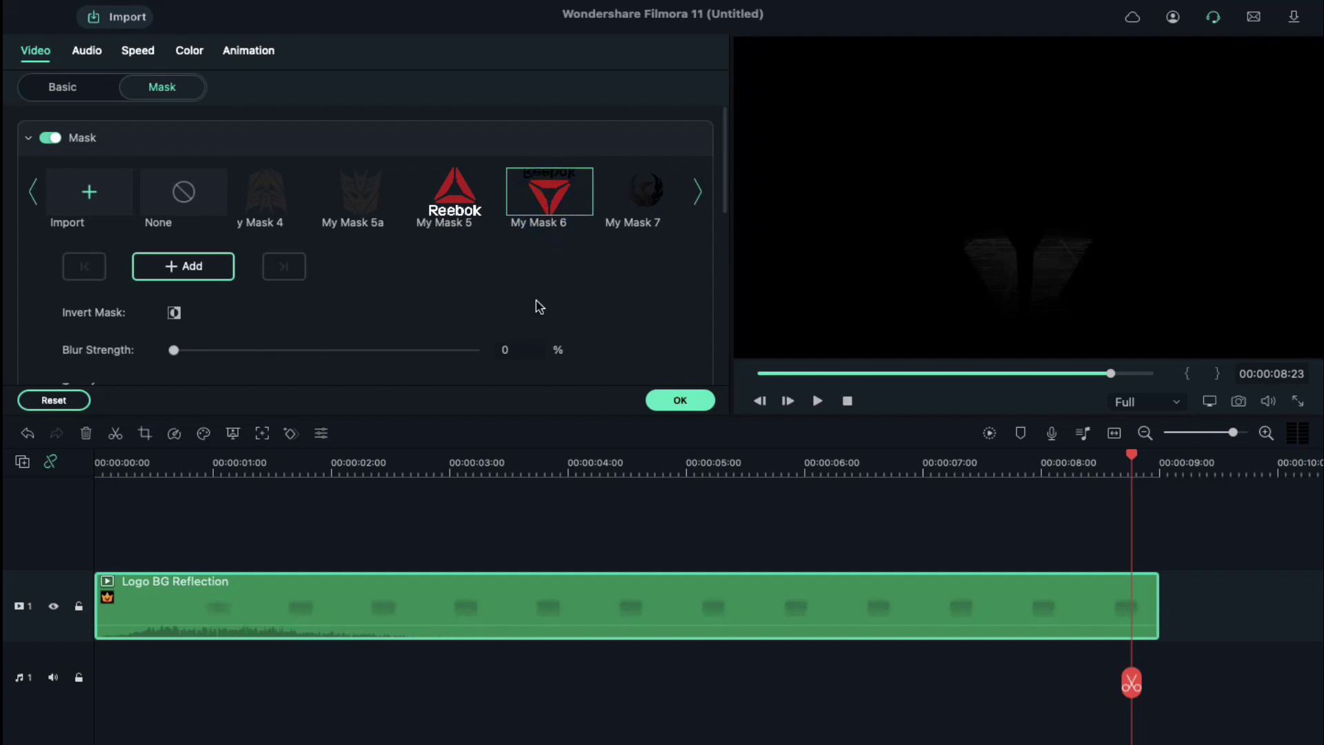
Size the mask to 40% horizontal and 40% vertical
scroll(539, 307, down, 6)
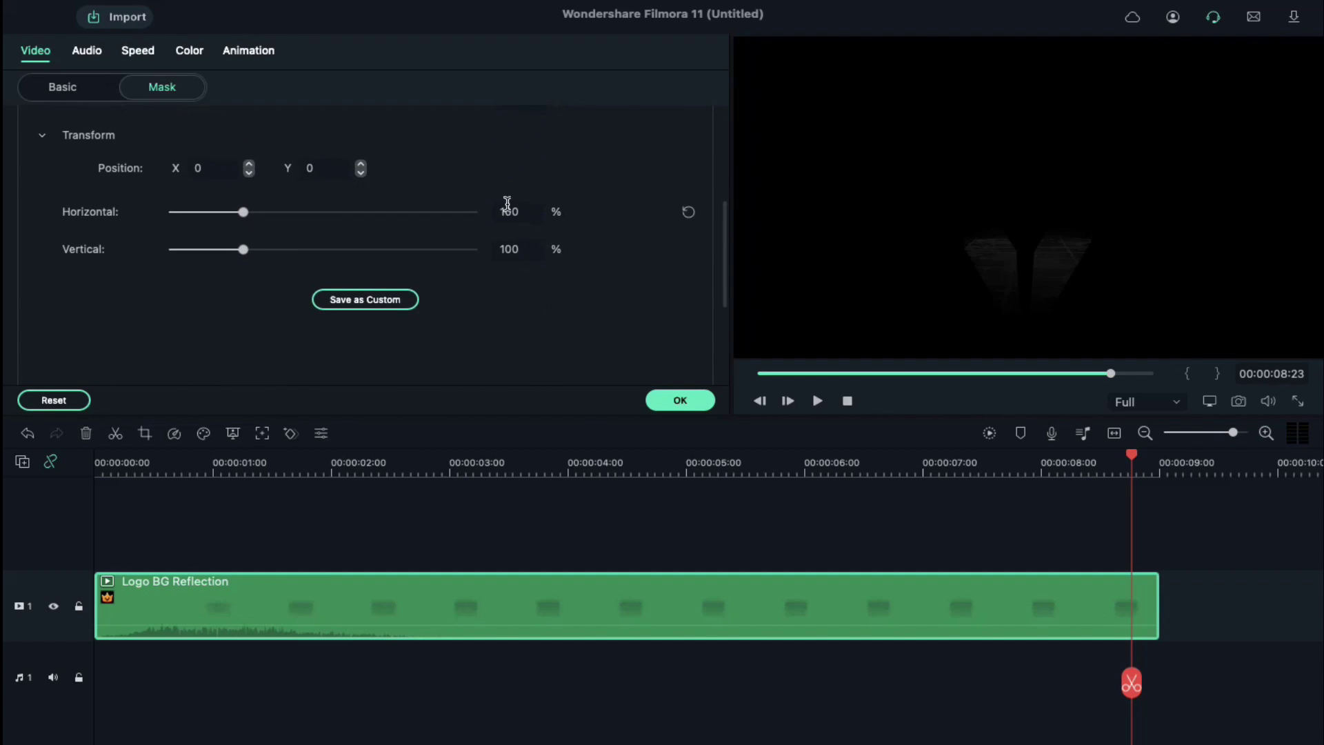
click(508, 205)
text(48)
key(Return)
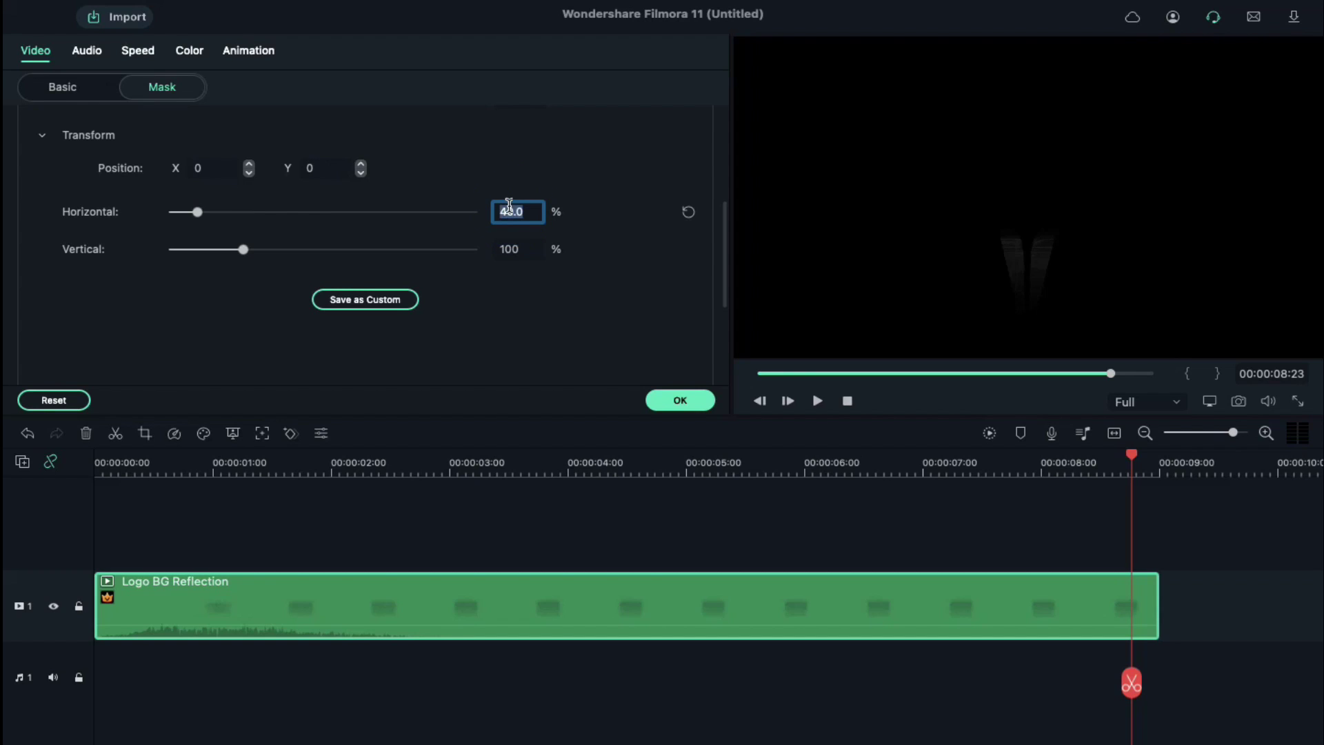
click(509, 249)
text(40)
key(Return)
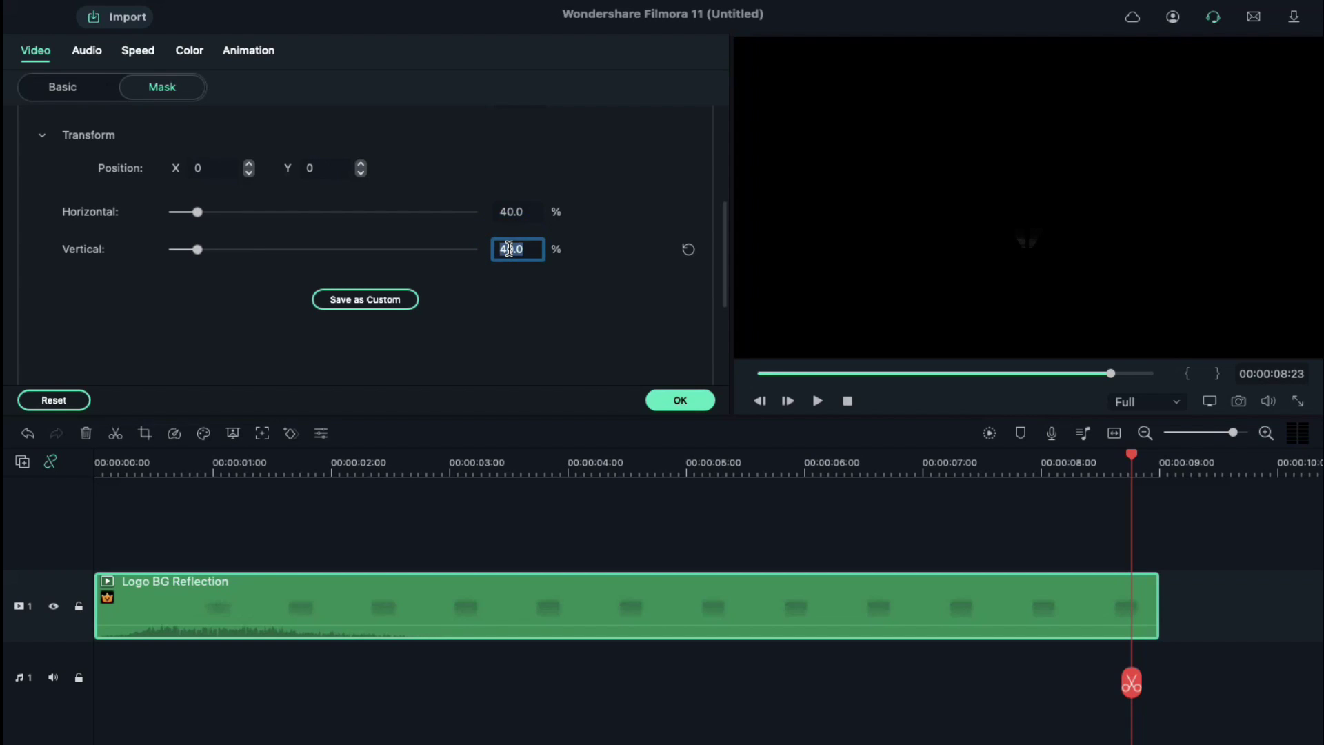
scroll(589, 324, up, 2)
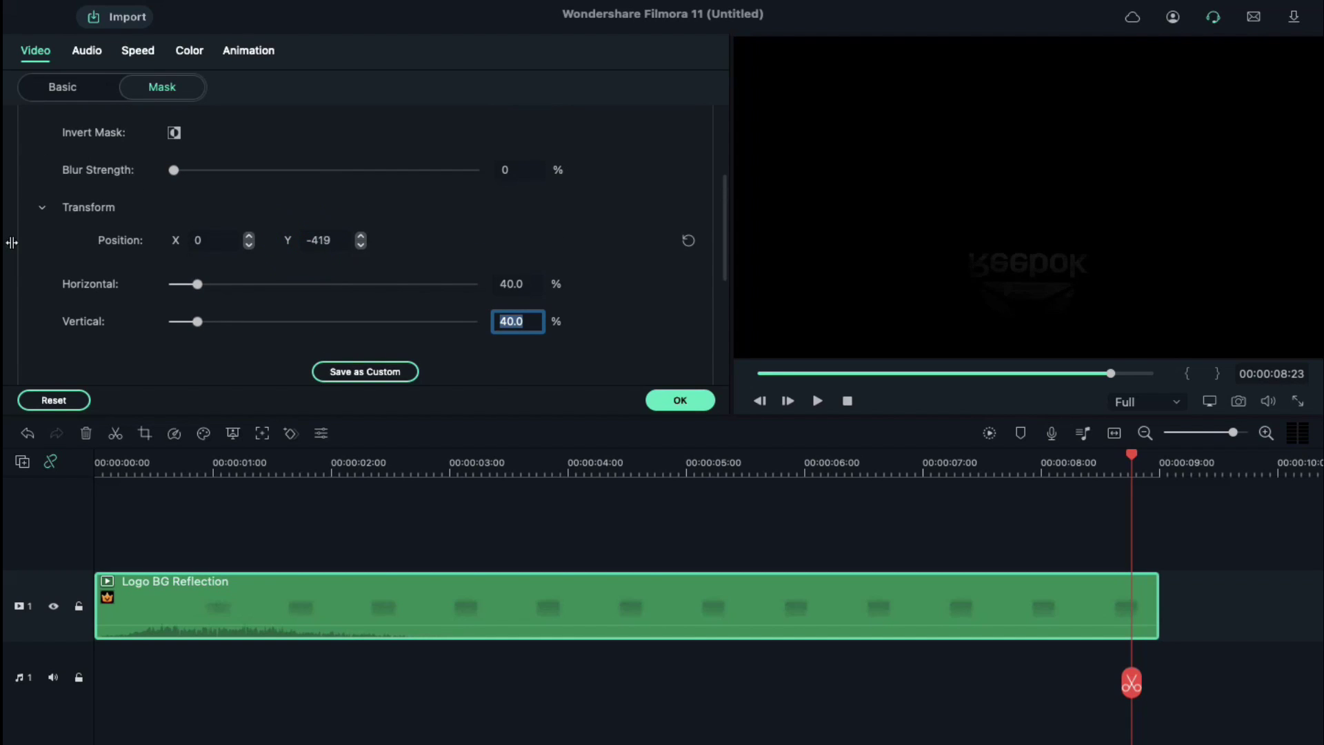
Add Logo BG on a new track at the start, trimmed to end with the reflection clip
click(681, 400)
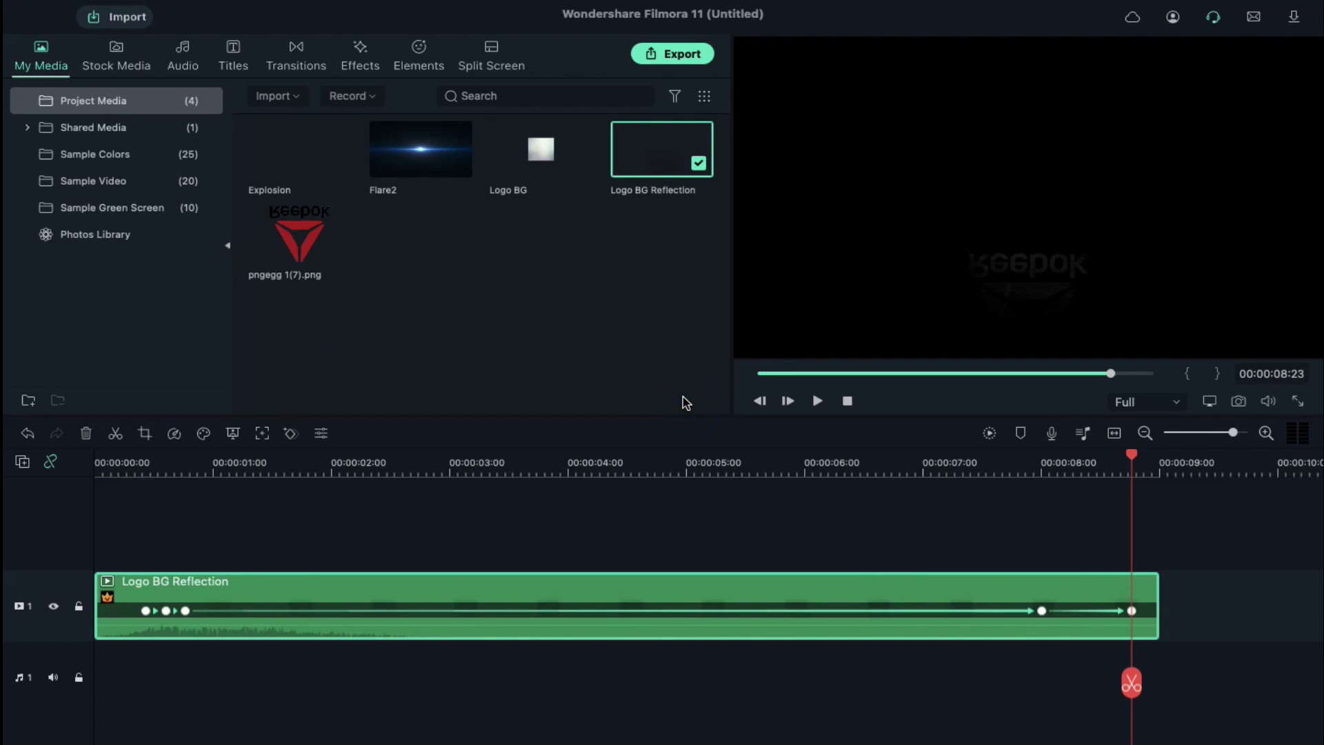
drag(531, 150, 103, 526)
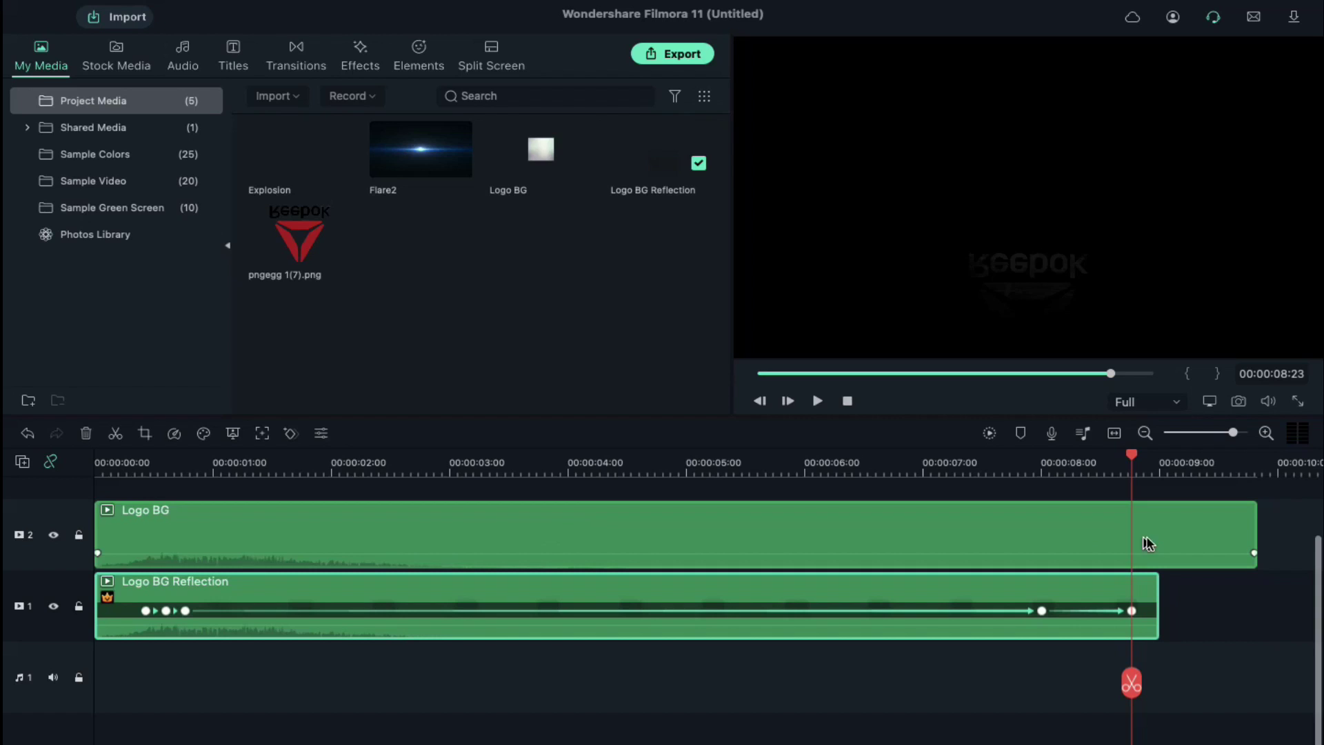
drag(1255, 529, 1159, 529)
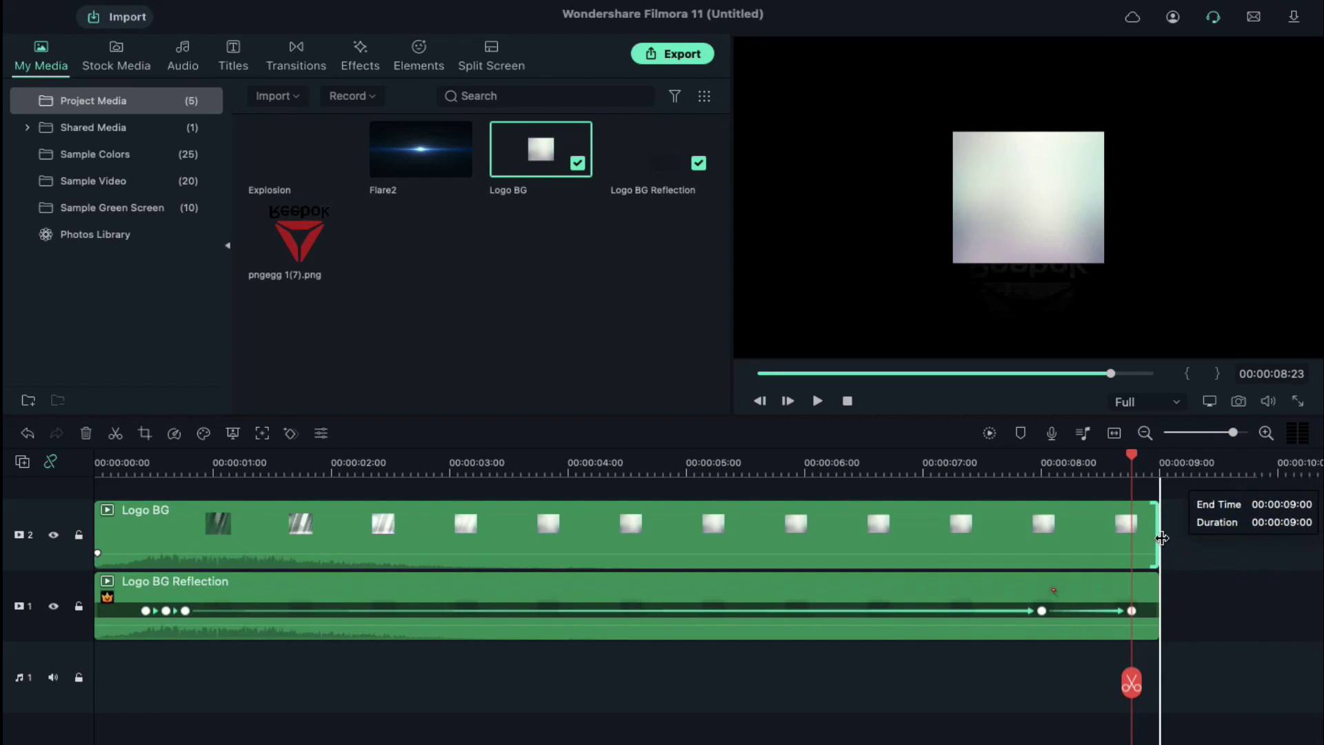
Mask Logo BG with the Reebok logo My Mask 5, sized 40% by 40%
click(461, 524)
double_click(461, 524)
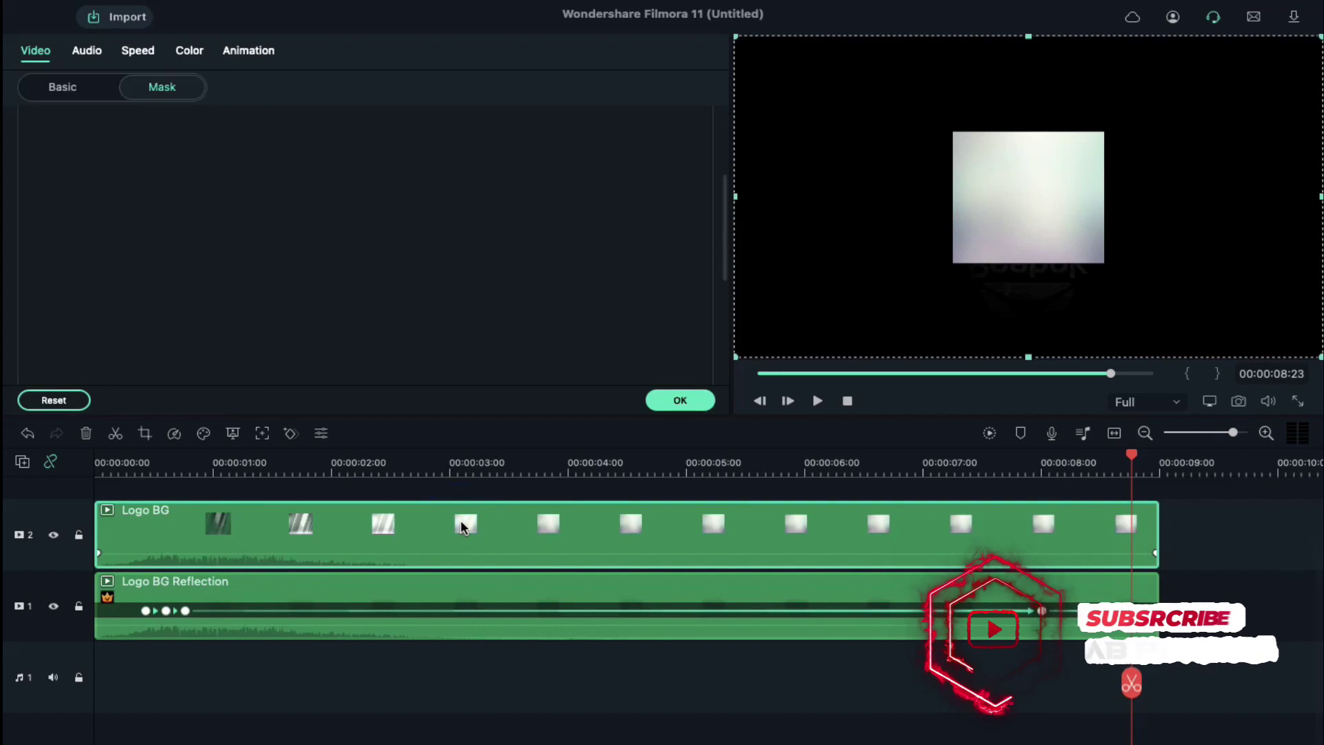
click(449, 196)
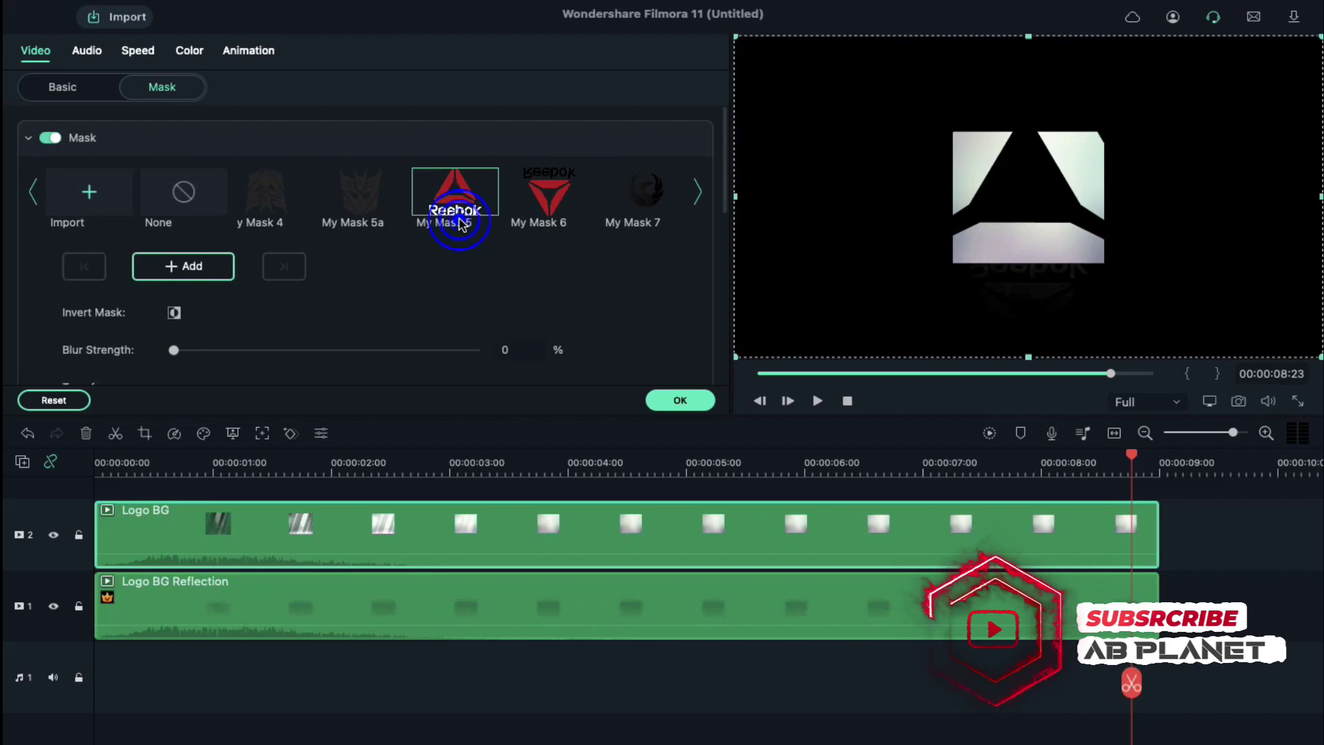
scroll(413, 326, down, 2)
scroll(414, 326, down, 2)
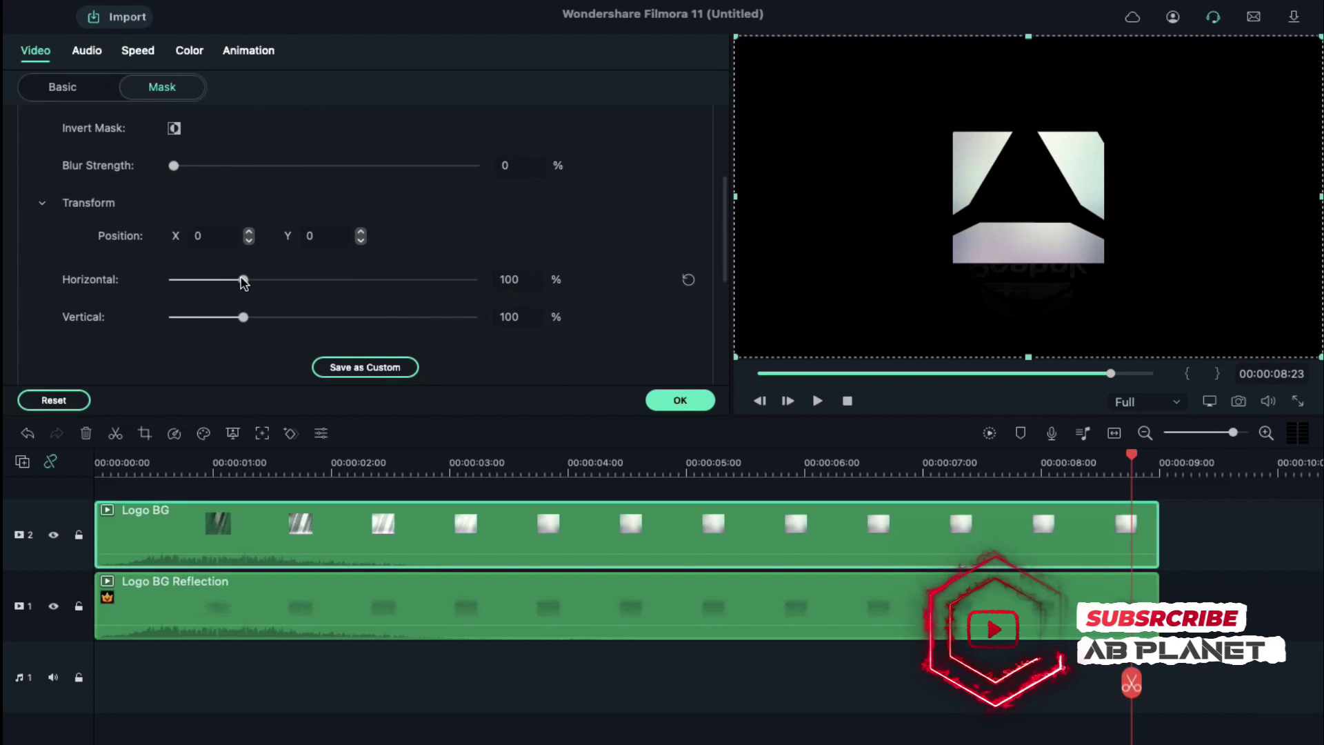
click(509, 281)
text(40.)
key(Return)
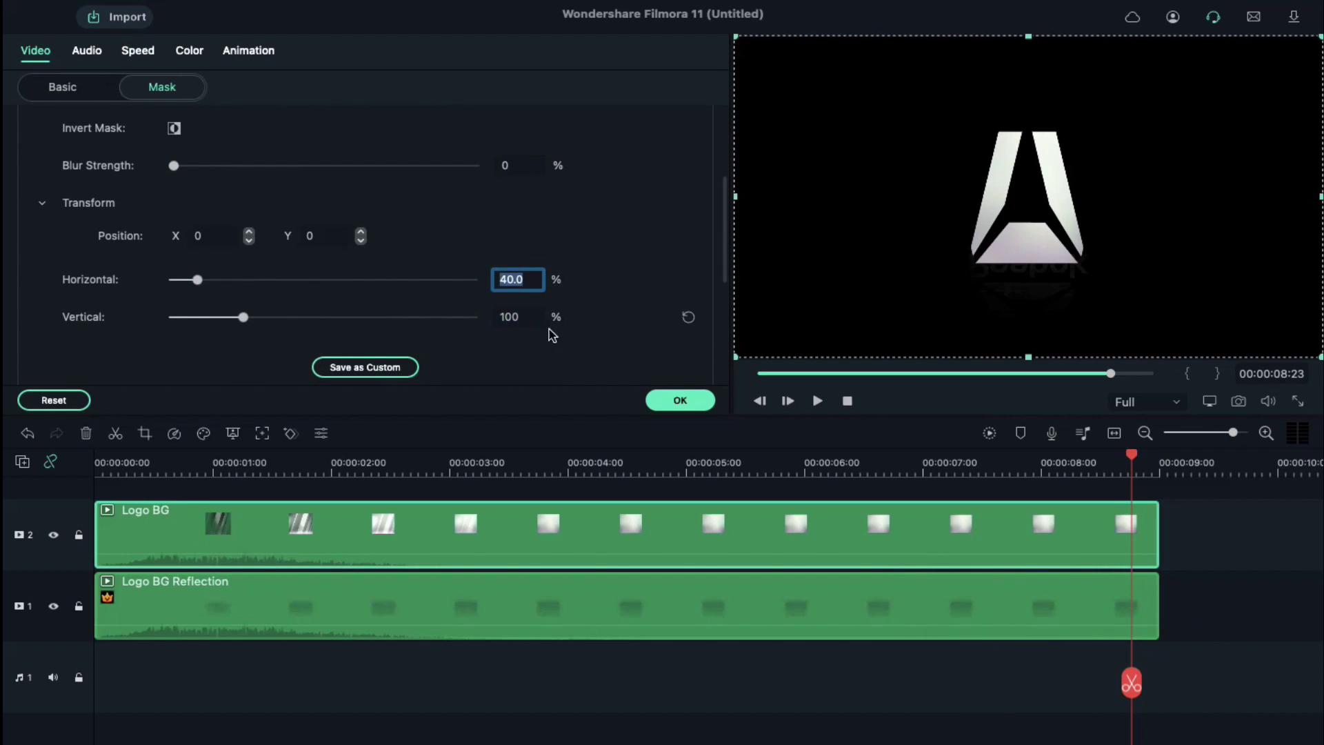
click(509, 318)
text(40.0)
key(Return)
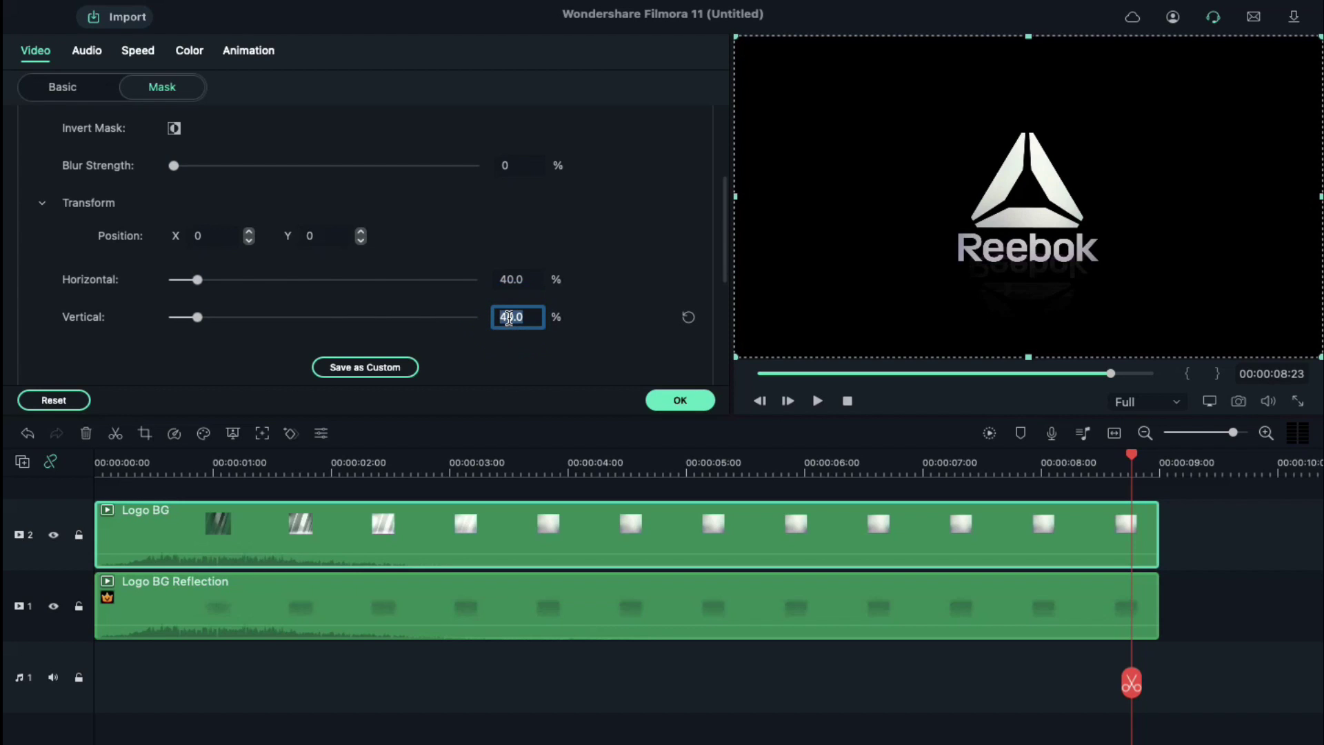
Keyframe Logo BG's scale from 00:00:00:13, popping to 110% then back to 100%
click(249, 54)
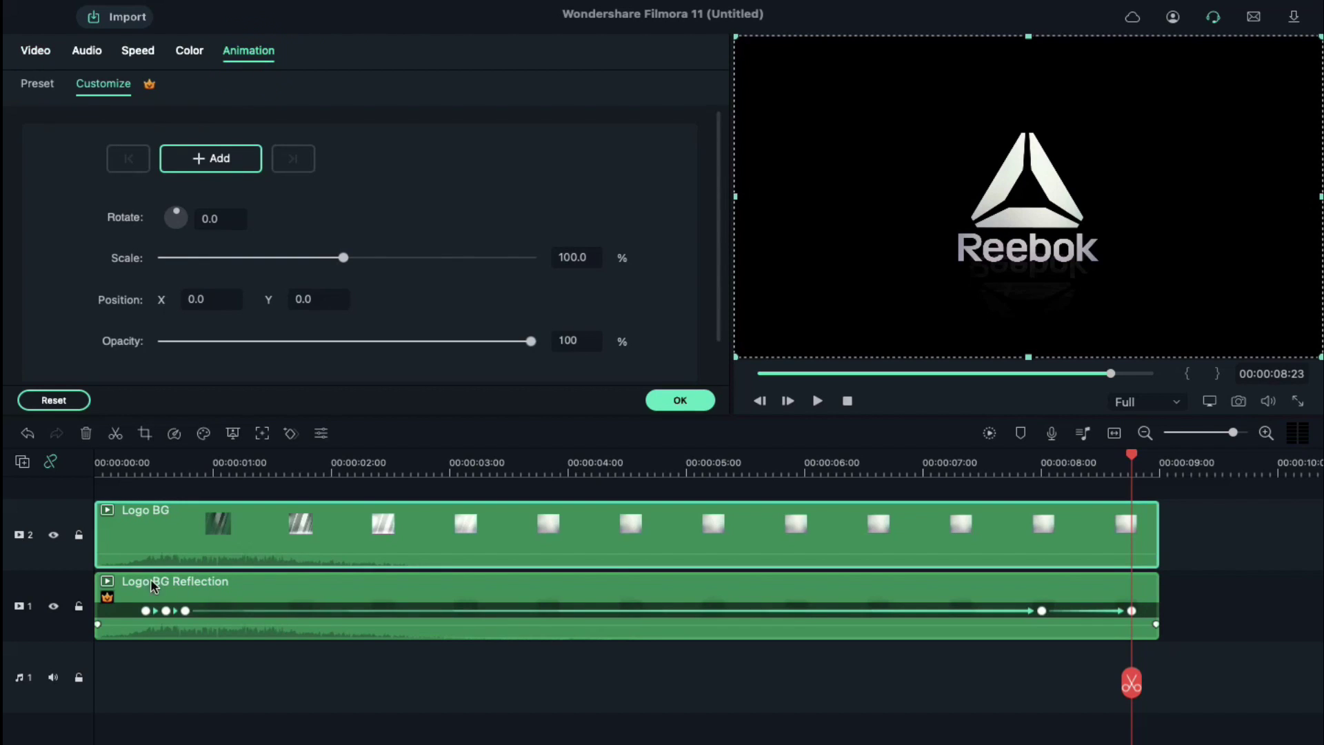
click(144, 470)
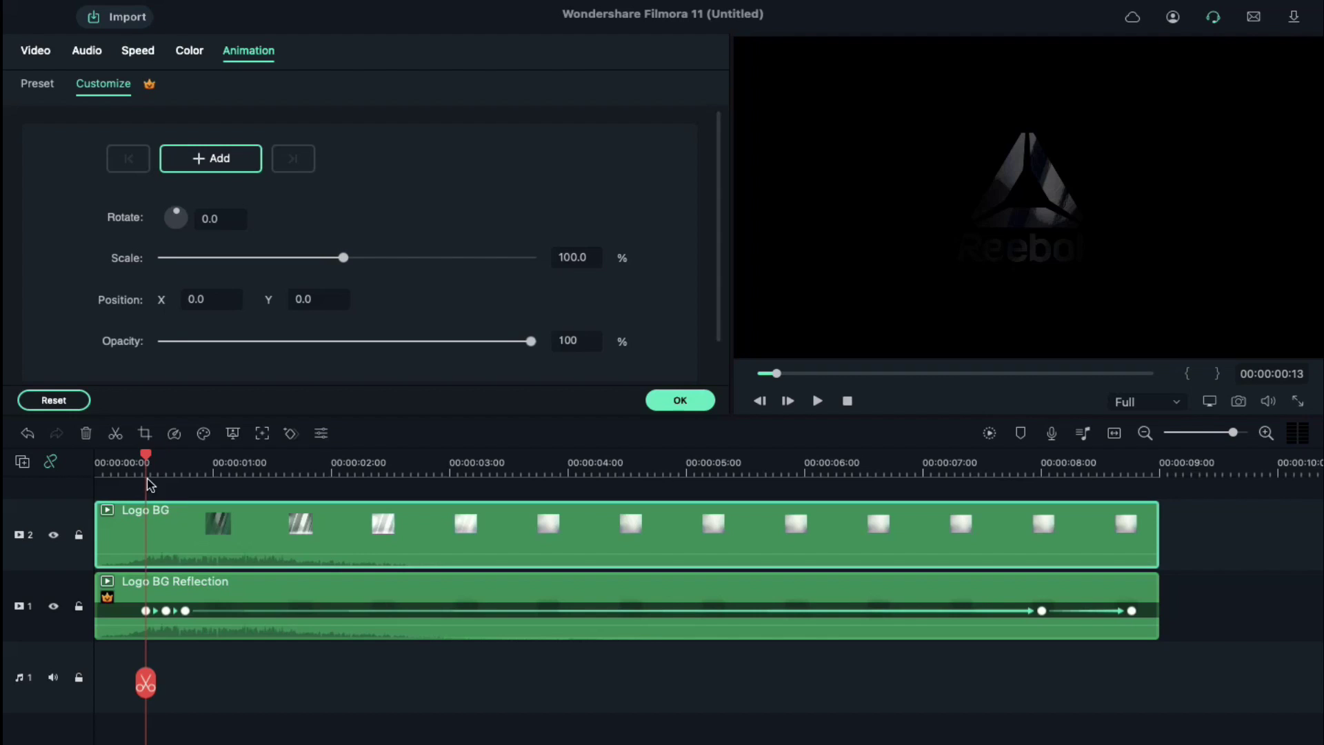
click(234, 158)
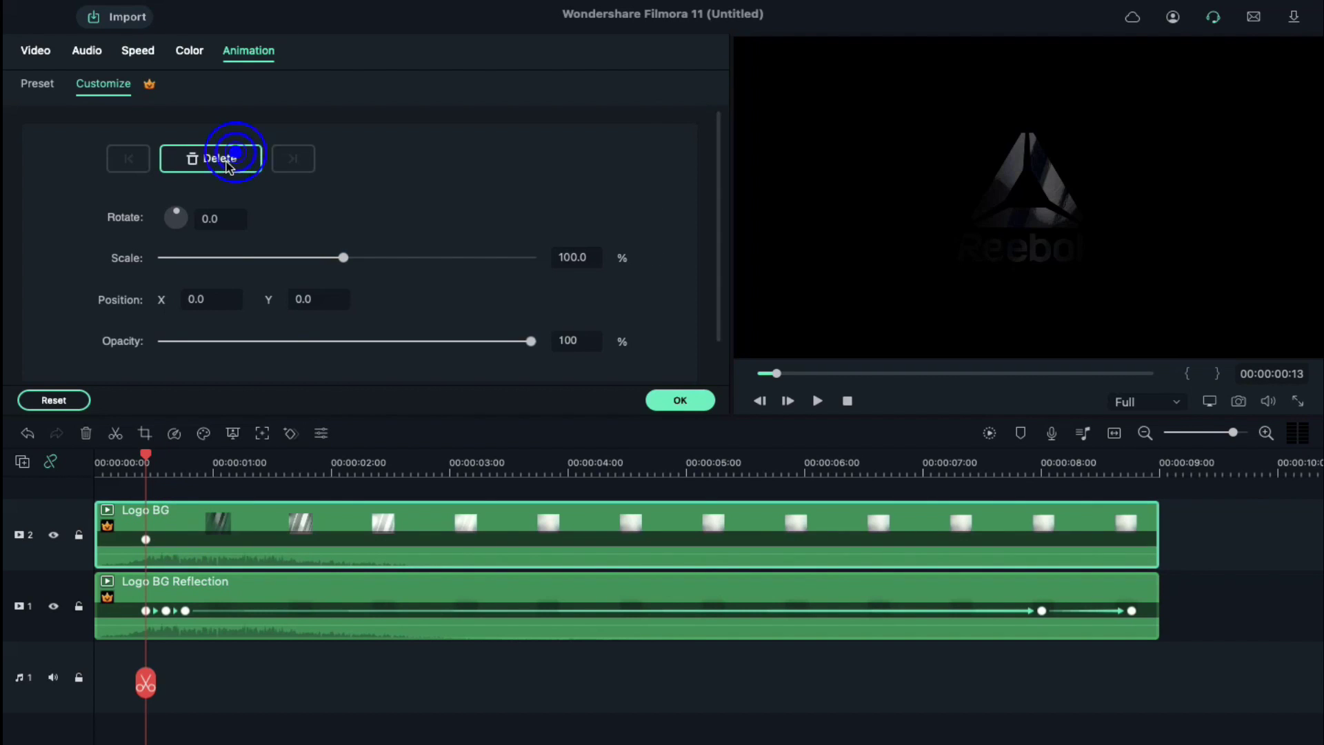
click(166, 456)
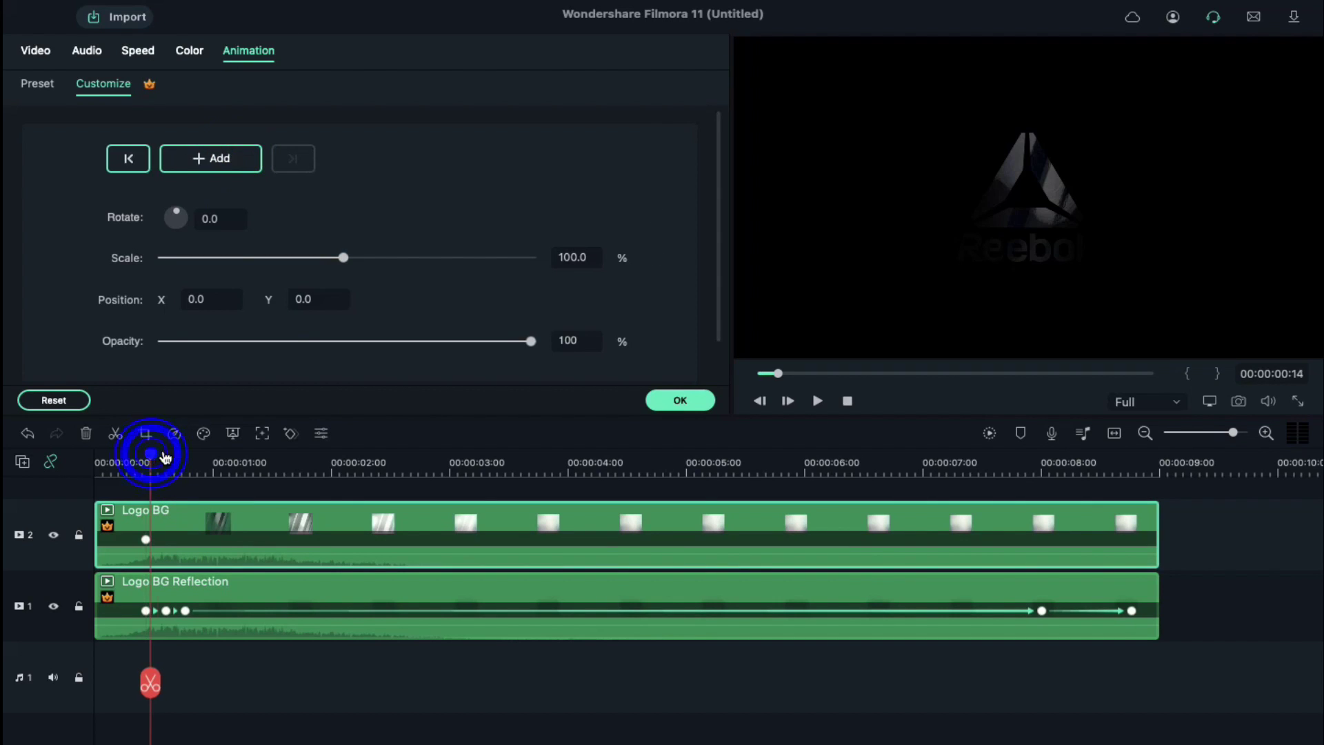
click(571, 258)
key(BackSpace)
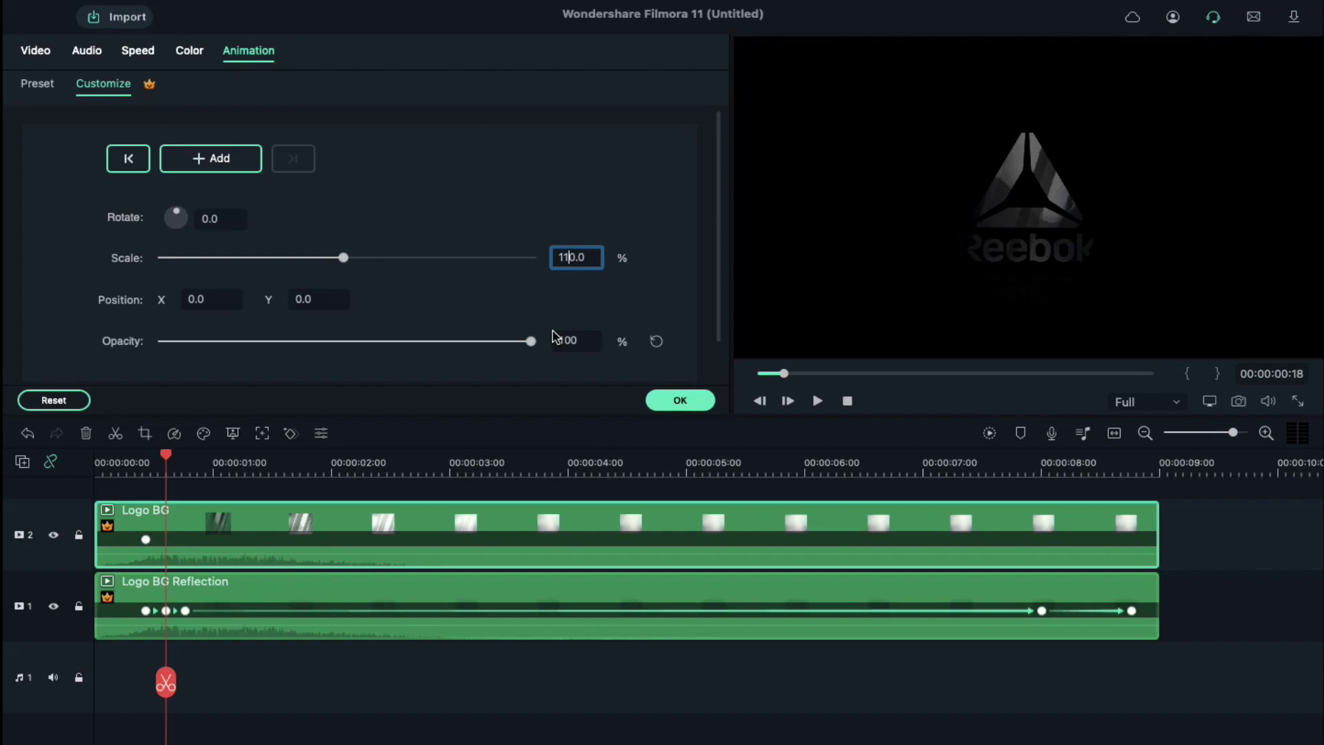
key(Return)
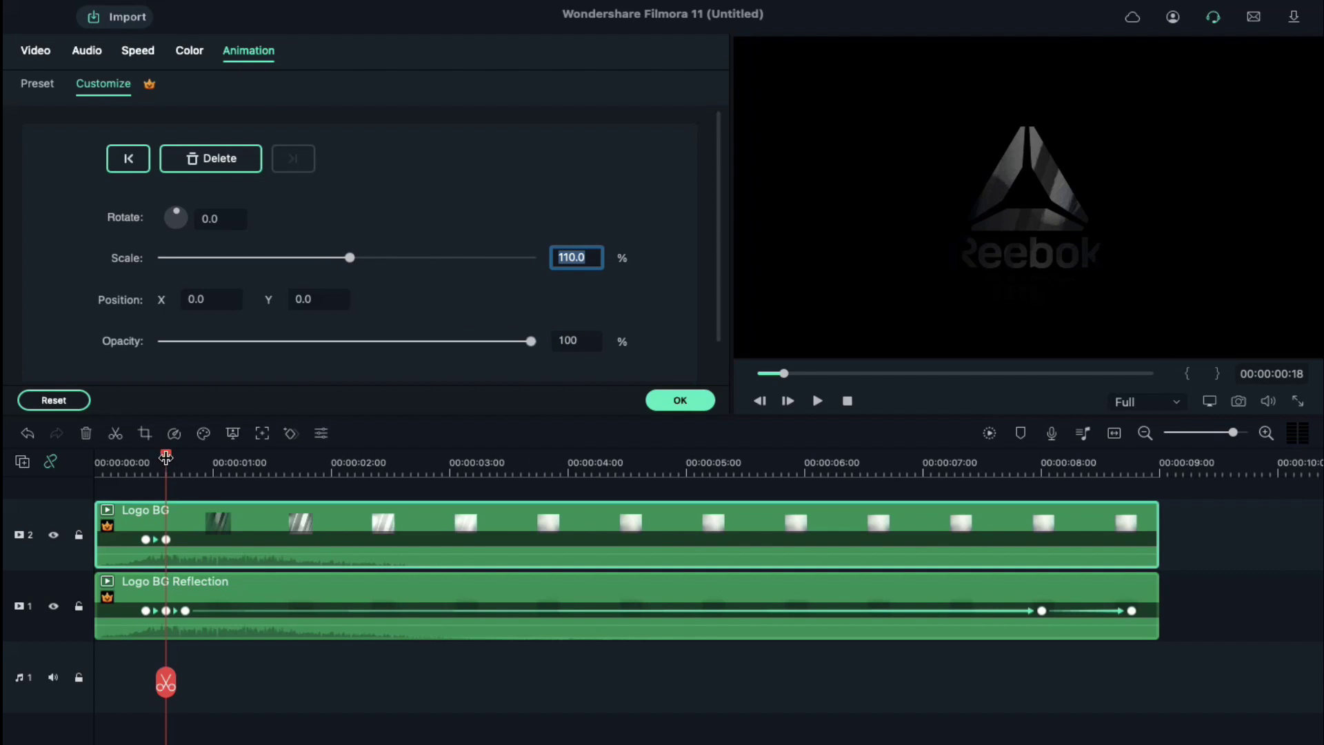
drag(166, 458, 1049, 521)
click(656, 257)
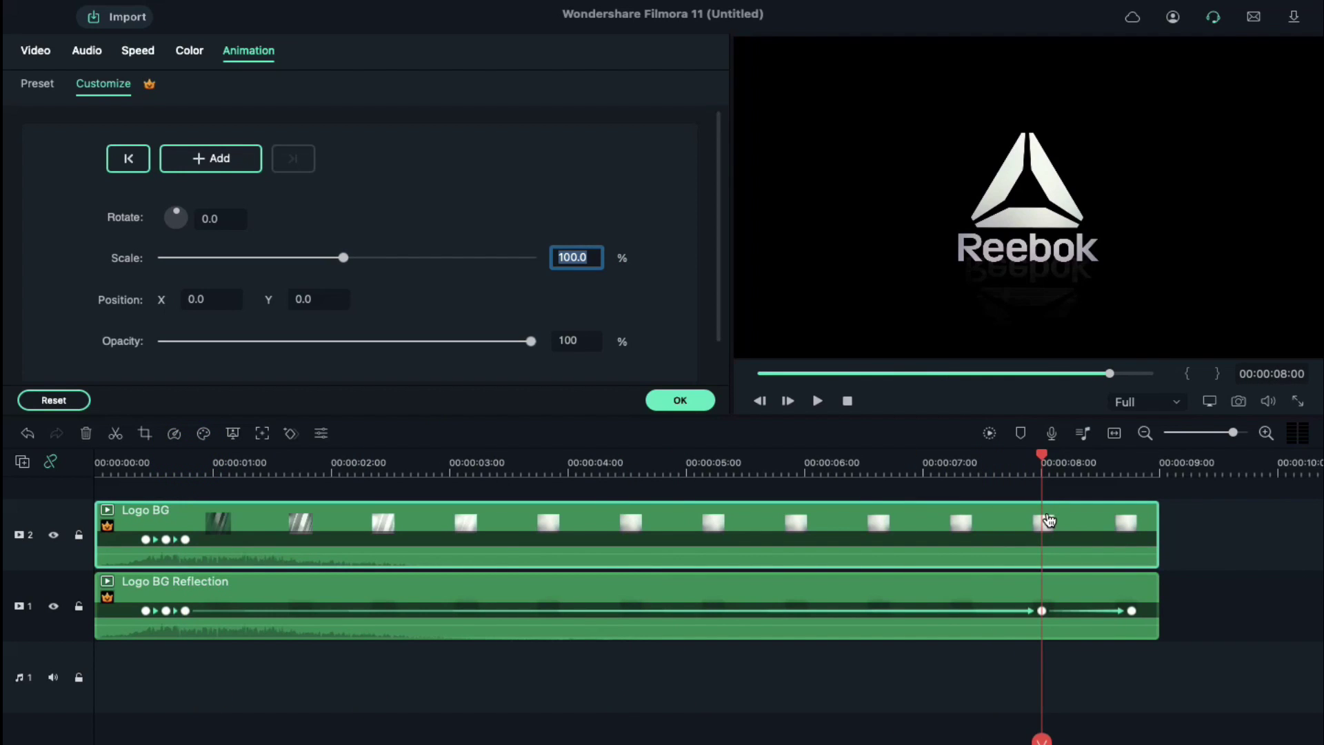
Keyframe Y 14 and scale 90% at 00:00:08:00, then scale 85% at 00:00:08:23
click(293, 299)
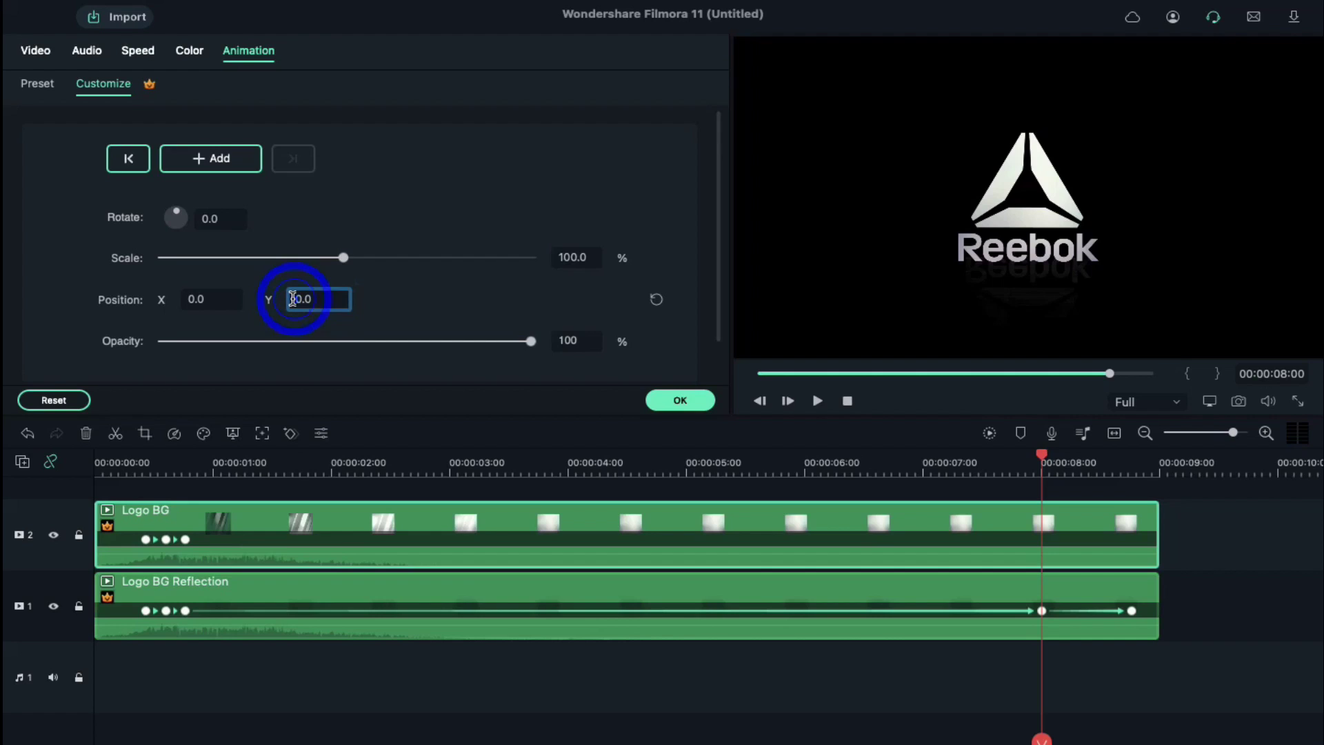
text(140)
key(Return)
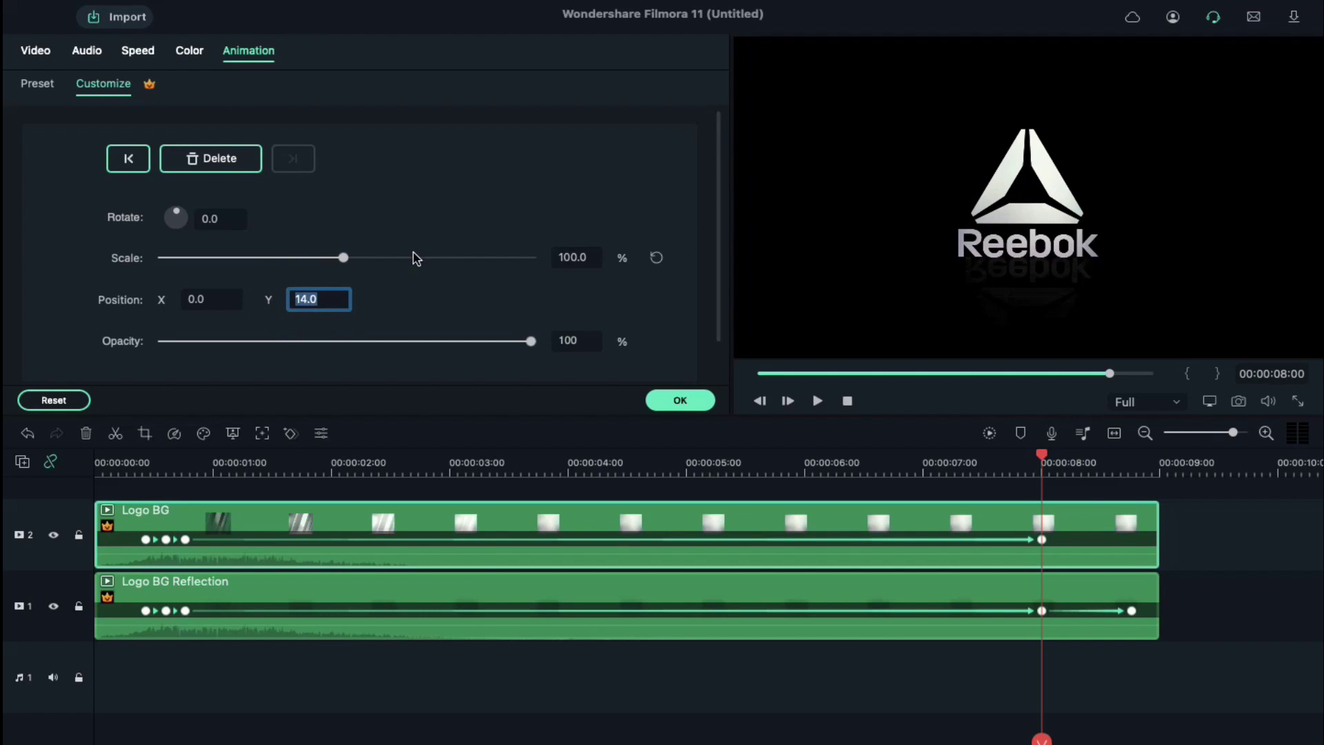
click(567, 257)
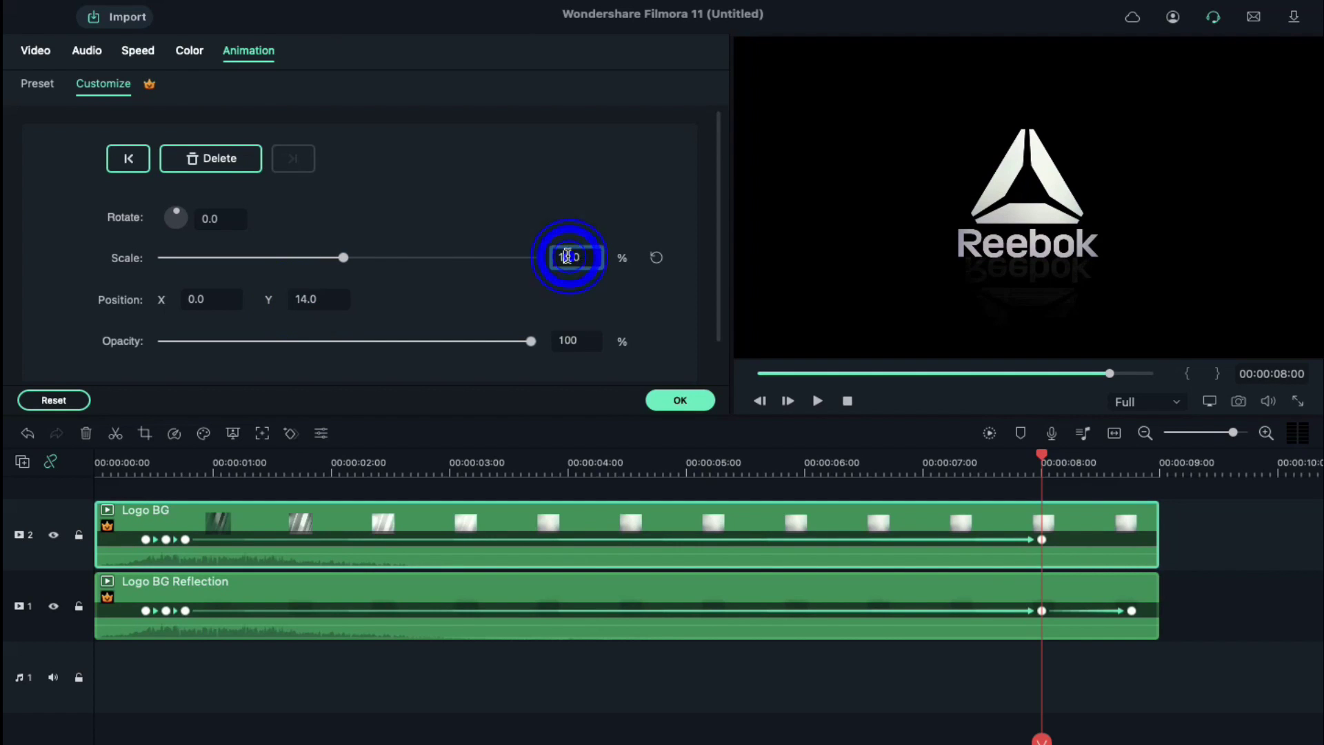
key(Return)
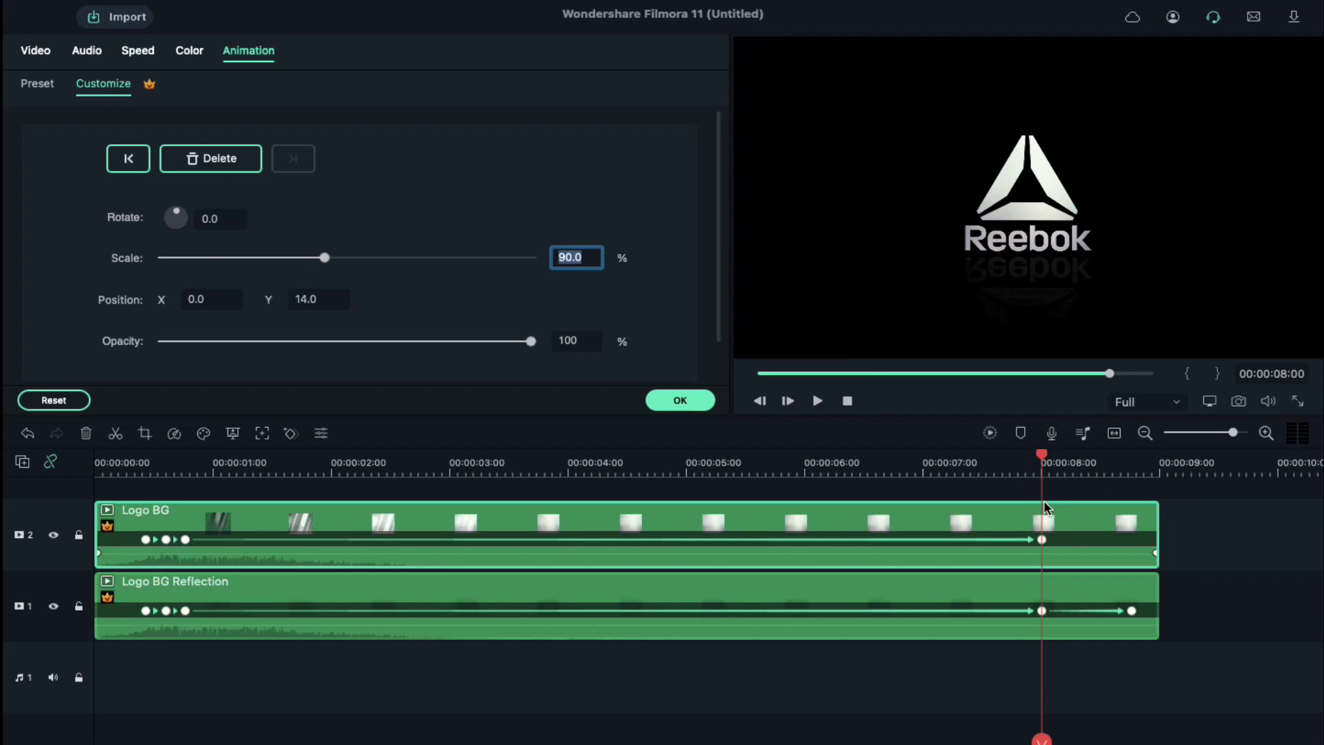
drag(1047, 457, 1139, 471)
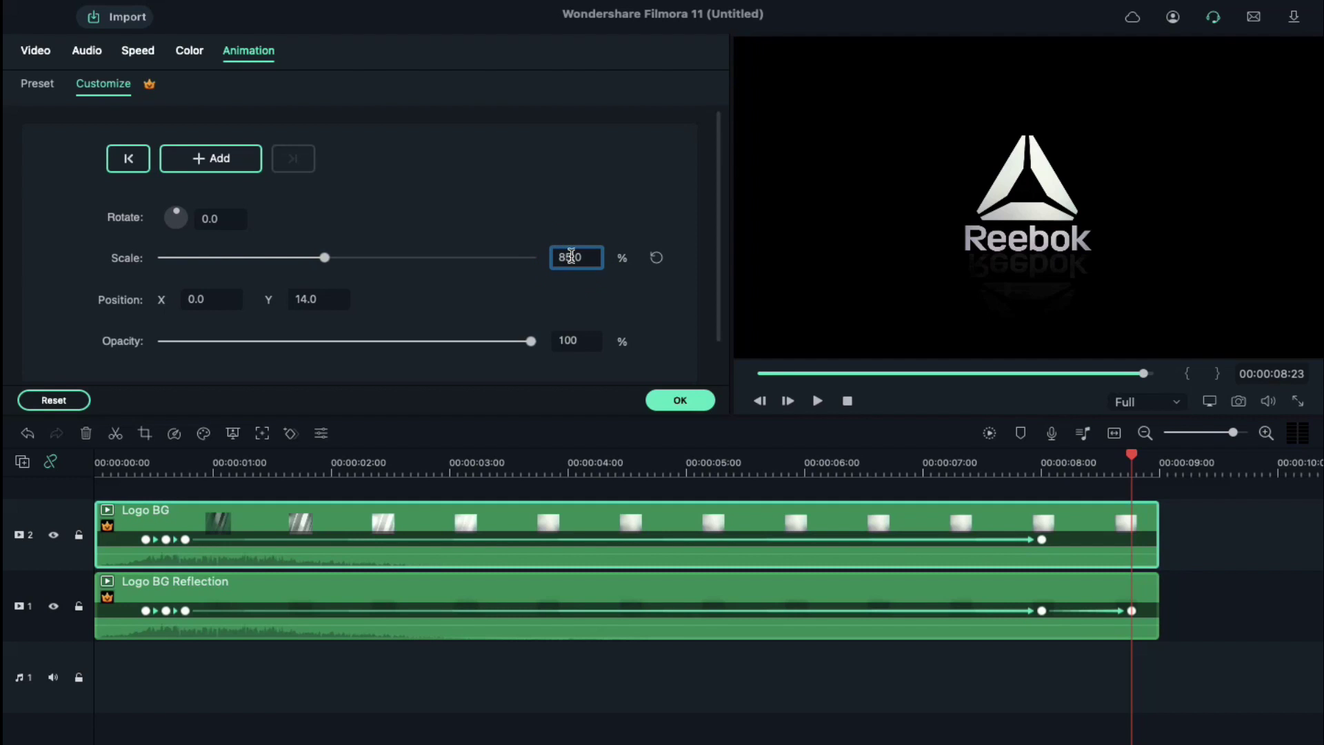
key(Return)
Append pngegg (7).png after Logo BG and set the playhead to 00:00:09:24
scroll(1115, 561, right, 5)
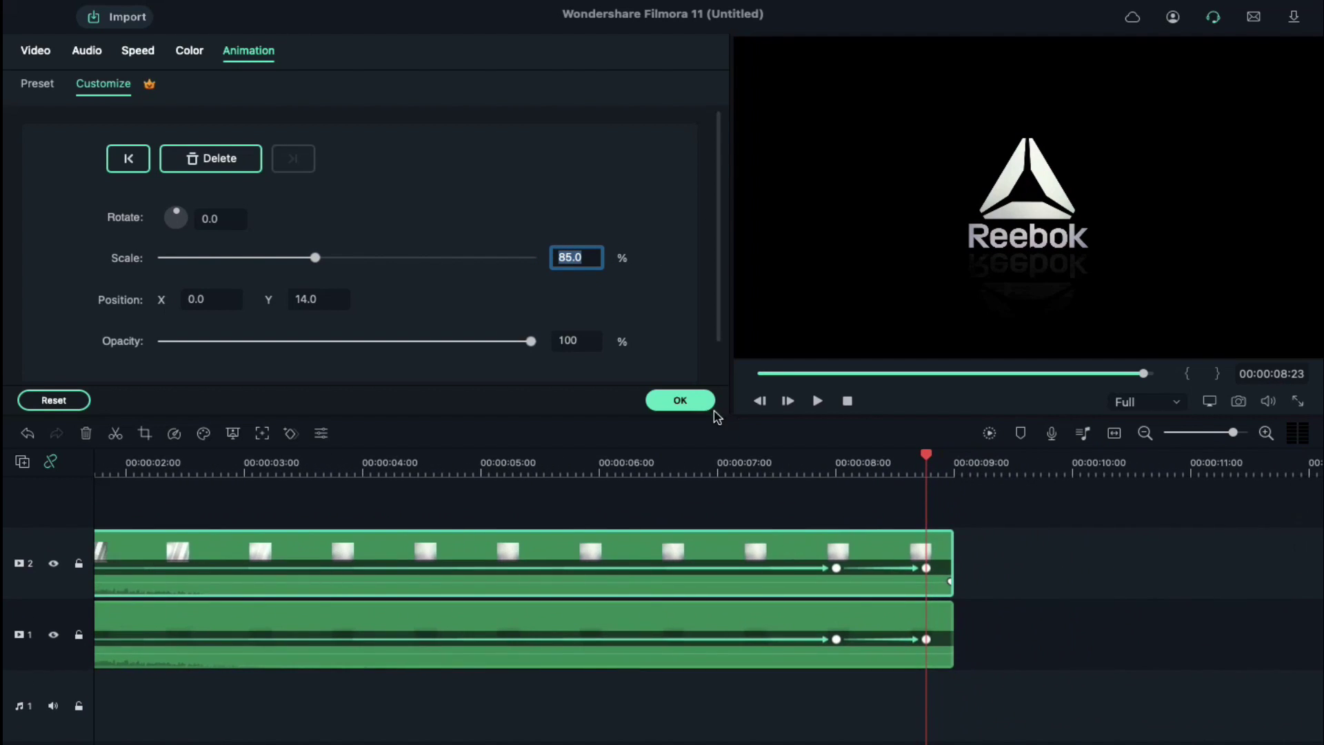
click(699, 399)
drag(298, 243, 958, 562)
scroll(797, 502, right, 3)
drag(807, 461, 926, 457)
Cut pngegg (7).png at 00:00:09:24, delete the remainder, and add a Dissolve from Logo BG
key(super+b)
click(954, 556)
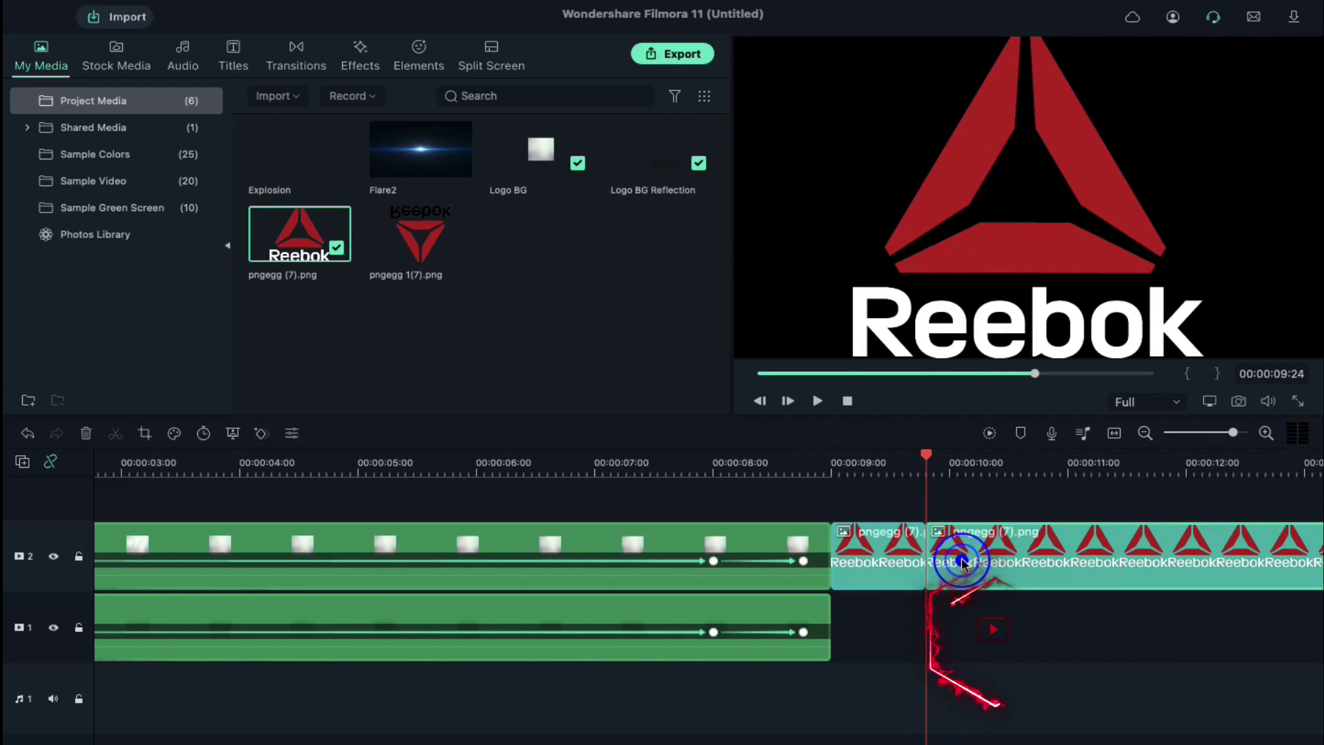
key(Delete)
click(314, 69)
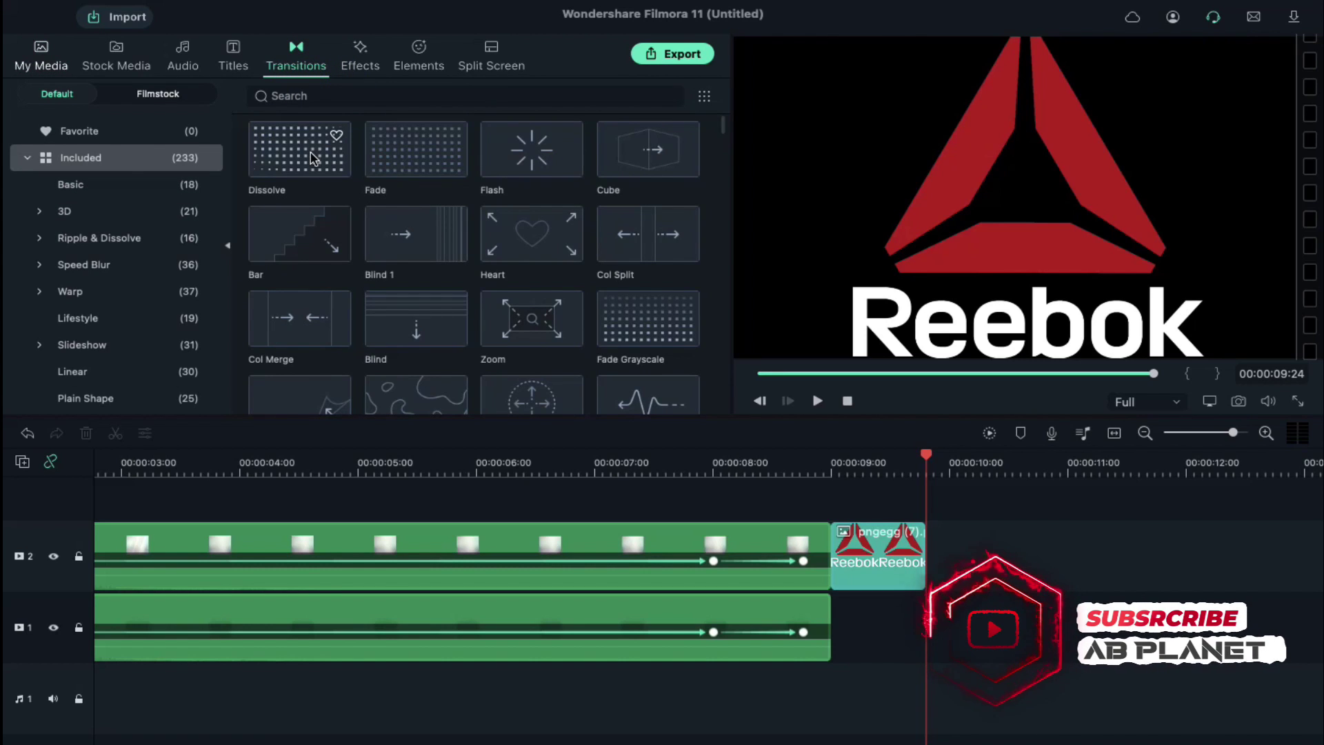
drag(312, 158, 793, 555)
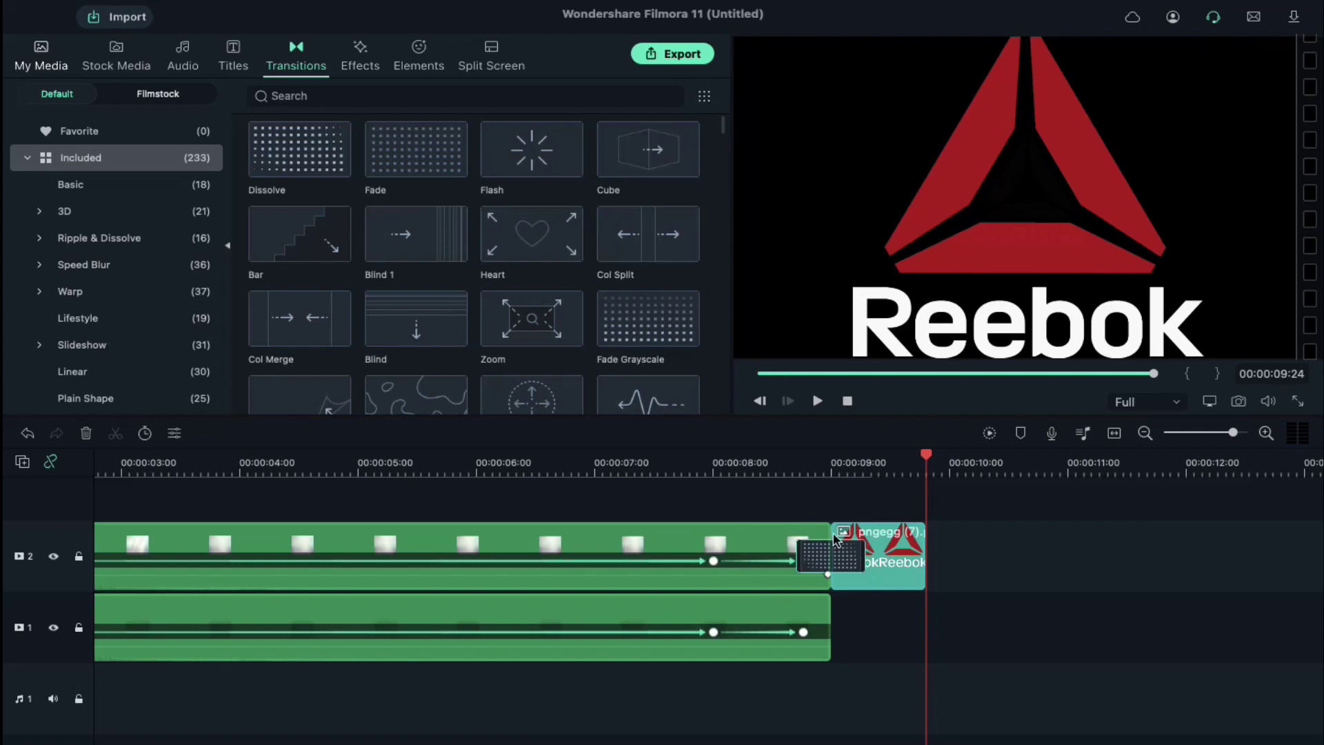
Scale the pngegg (7).png logo to 33.5% and set its Y position to 14
click(858, 472)
double_click(890, 556)
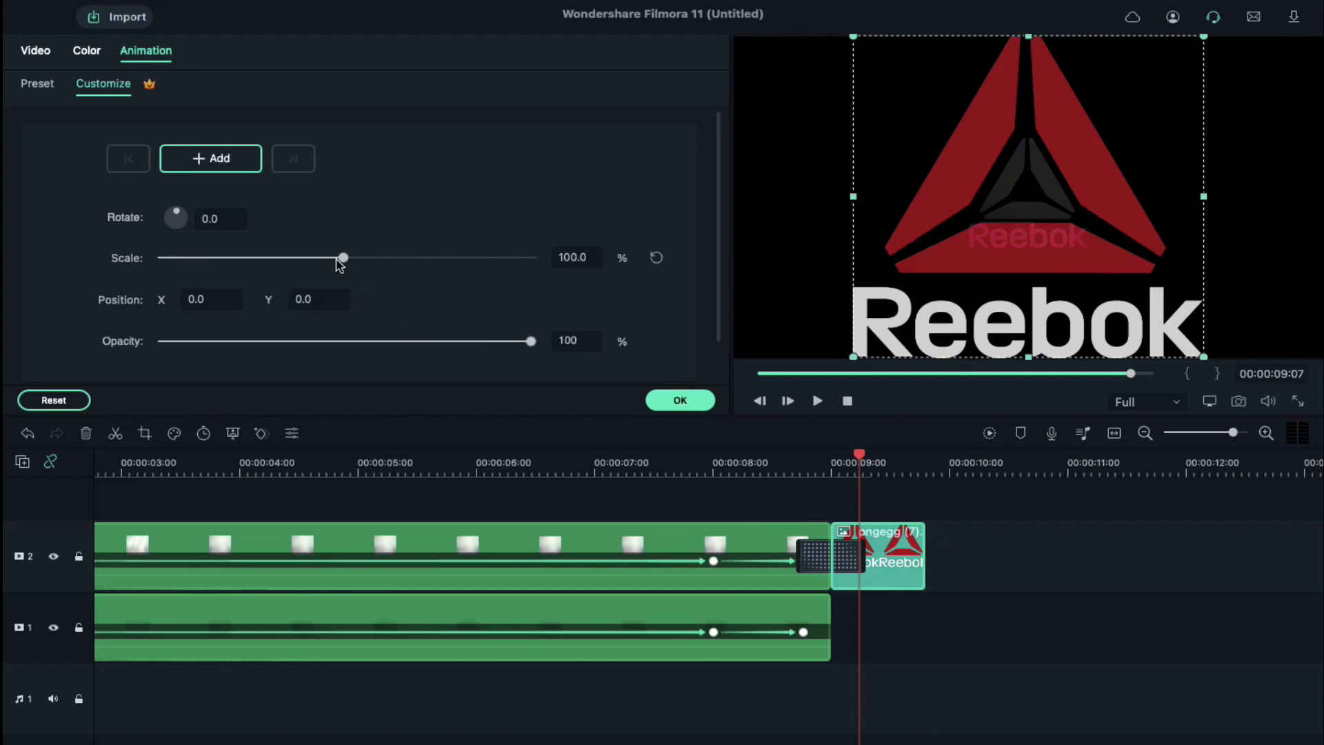
click(36, 50)
drag(363, 258, 221, 259)
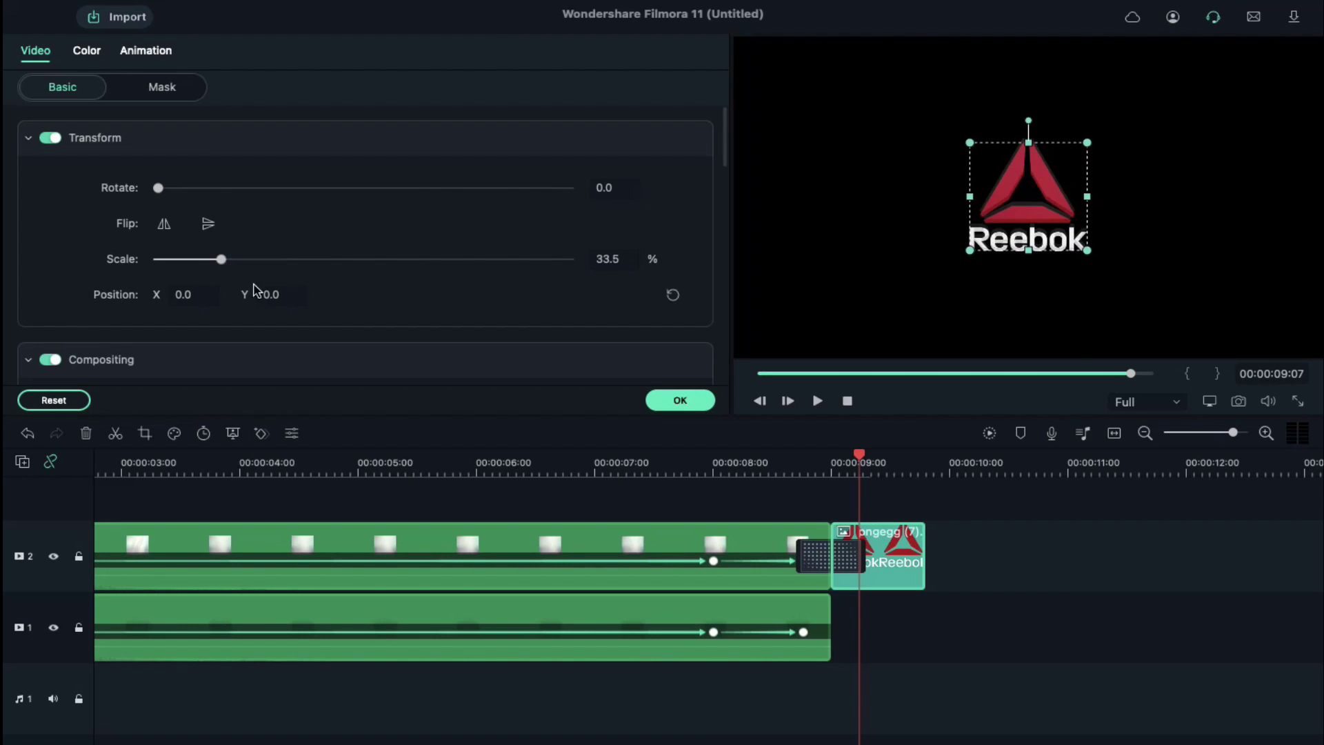
click(260, 295)
text(16)
key(Return)
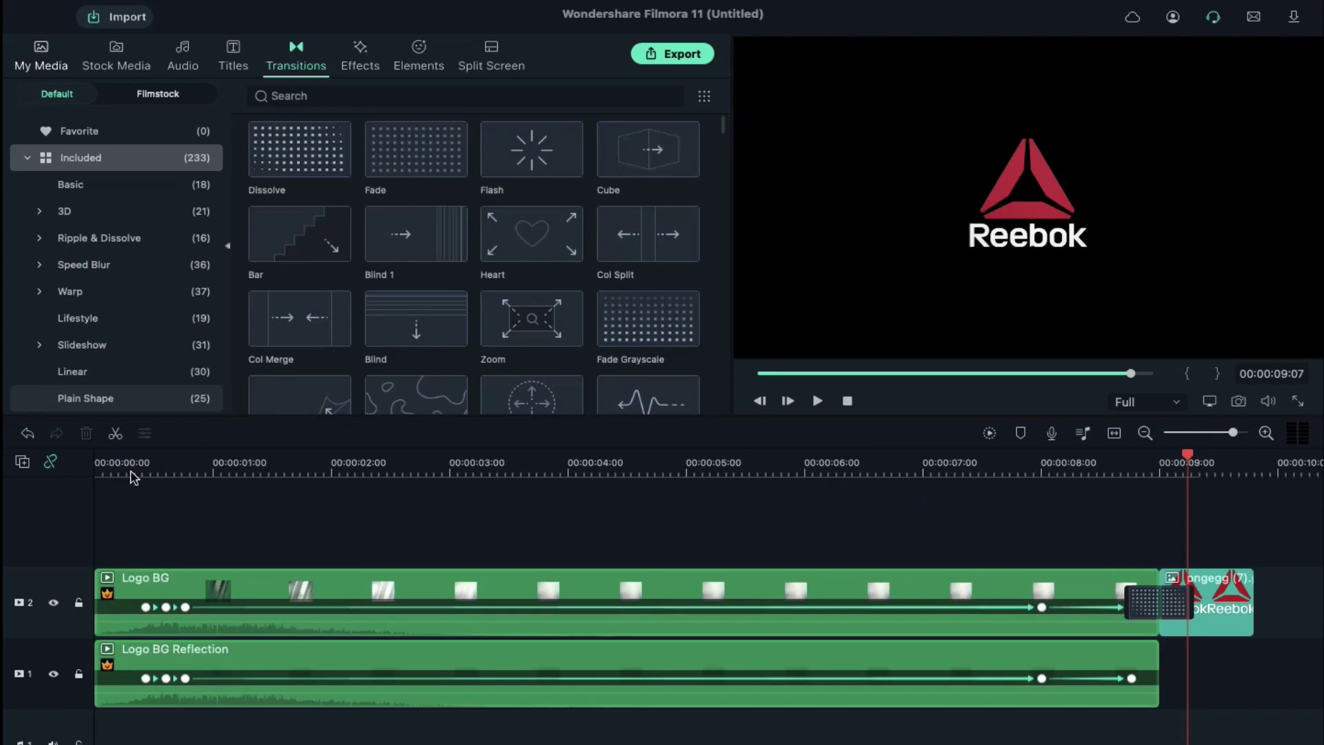
click(133, 474)
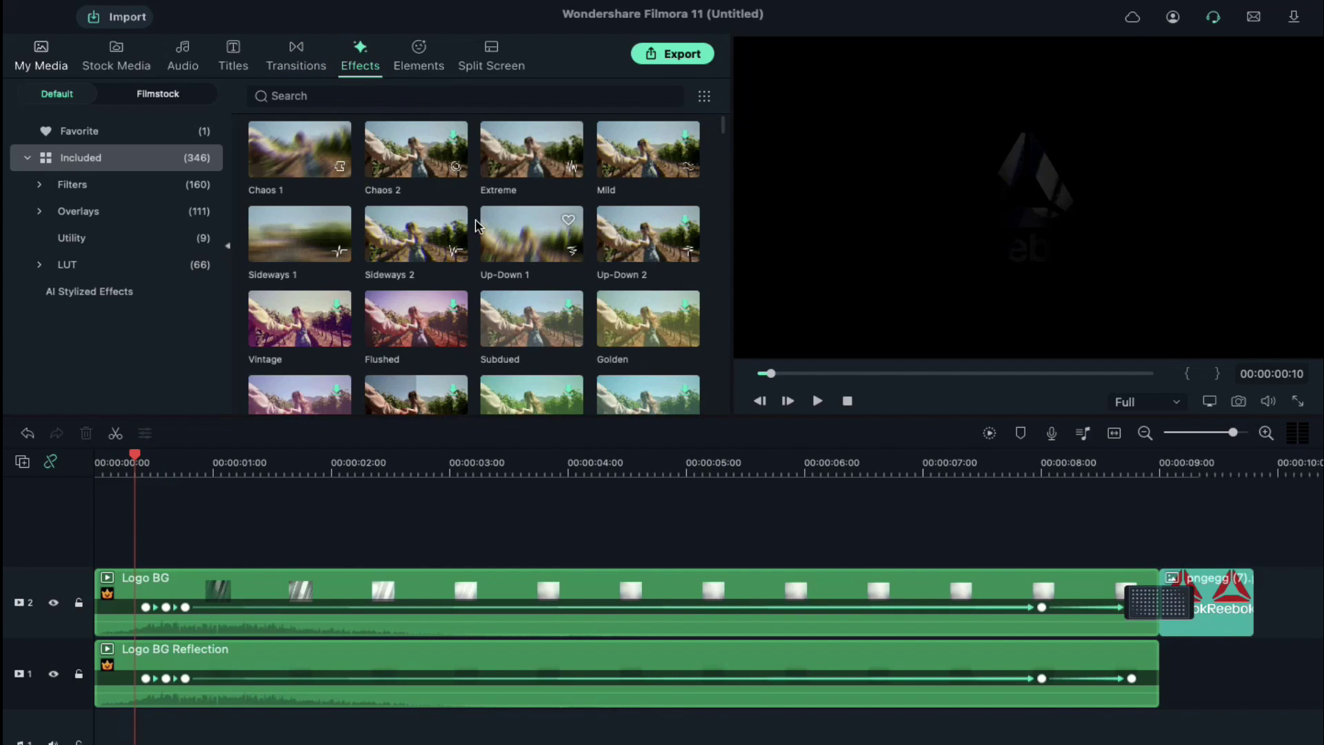
Add Sideways 1 above Logo BG, trimmed to about 00:00:00:20, with Frequency 10 and Position X 0.10
drag(274, 231, 155, 524)
click(181, 462)
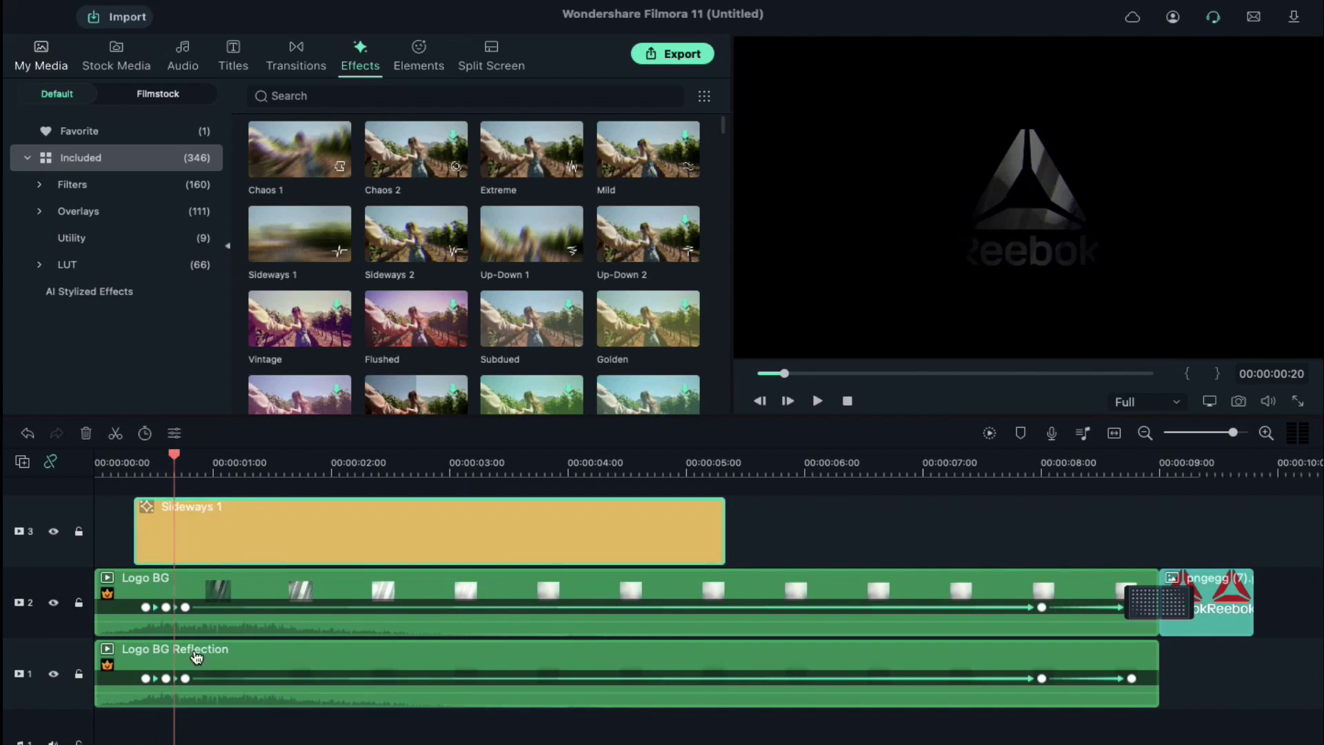
key(alt+bracketright)
click(155, 463)
double_click(155, 533)
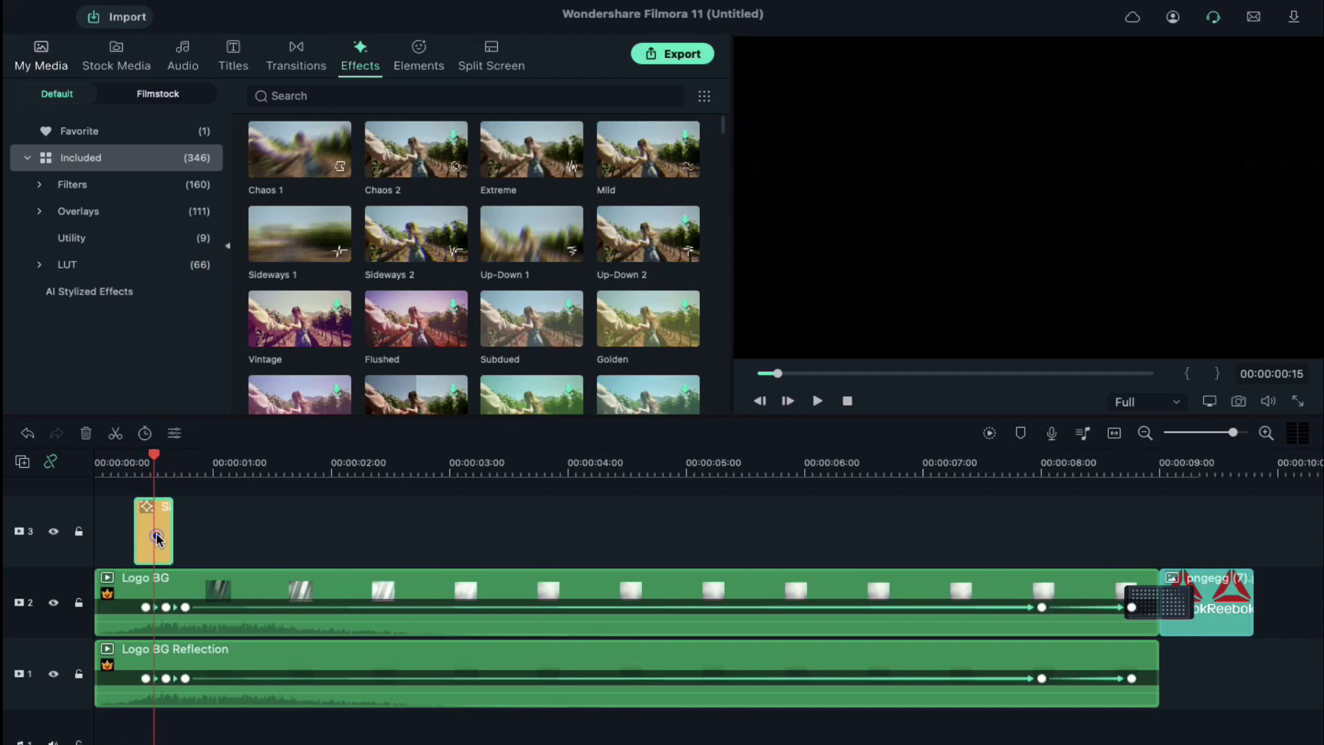
click(573, 163)
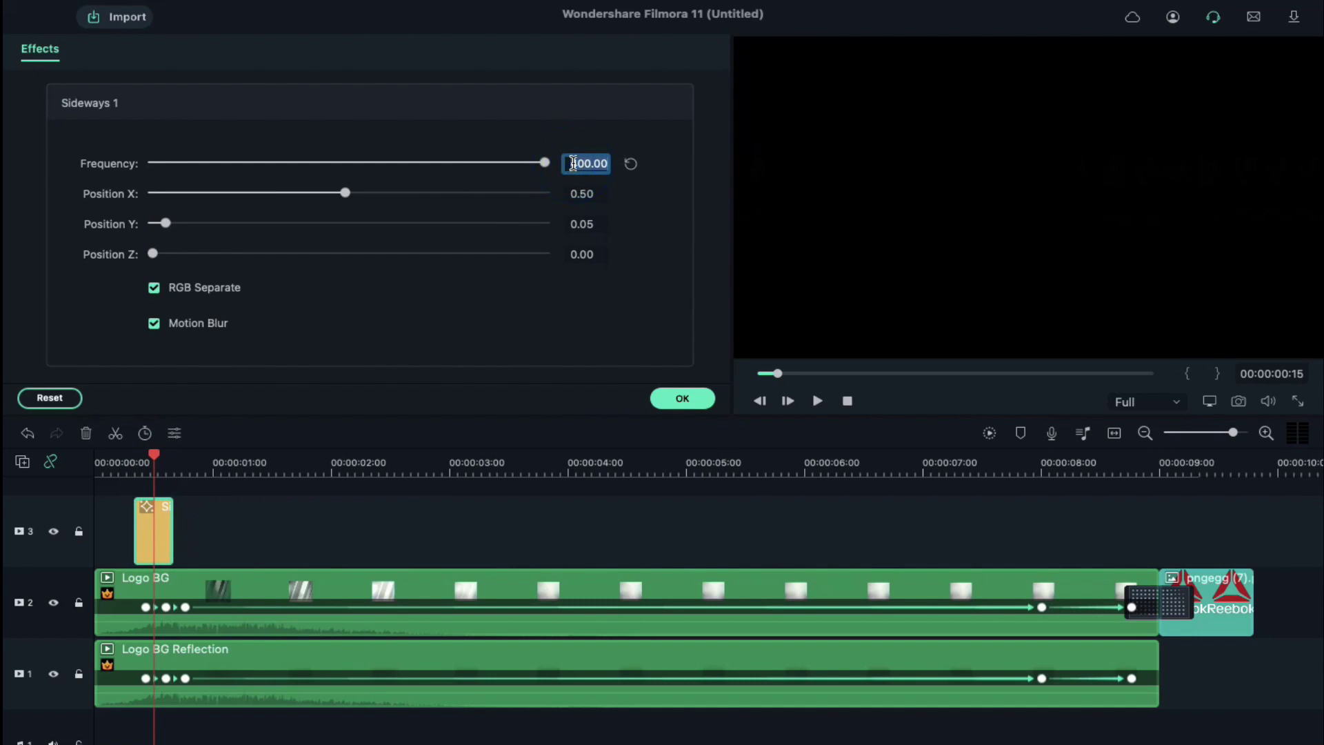
key(Return)
click(588, 191)
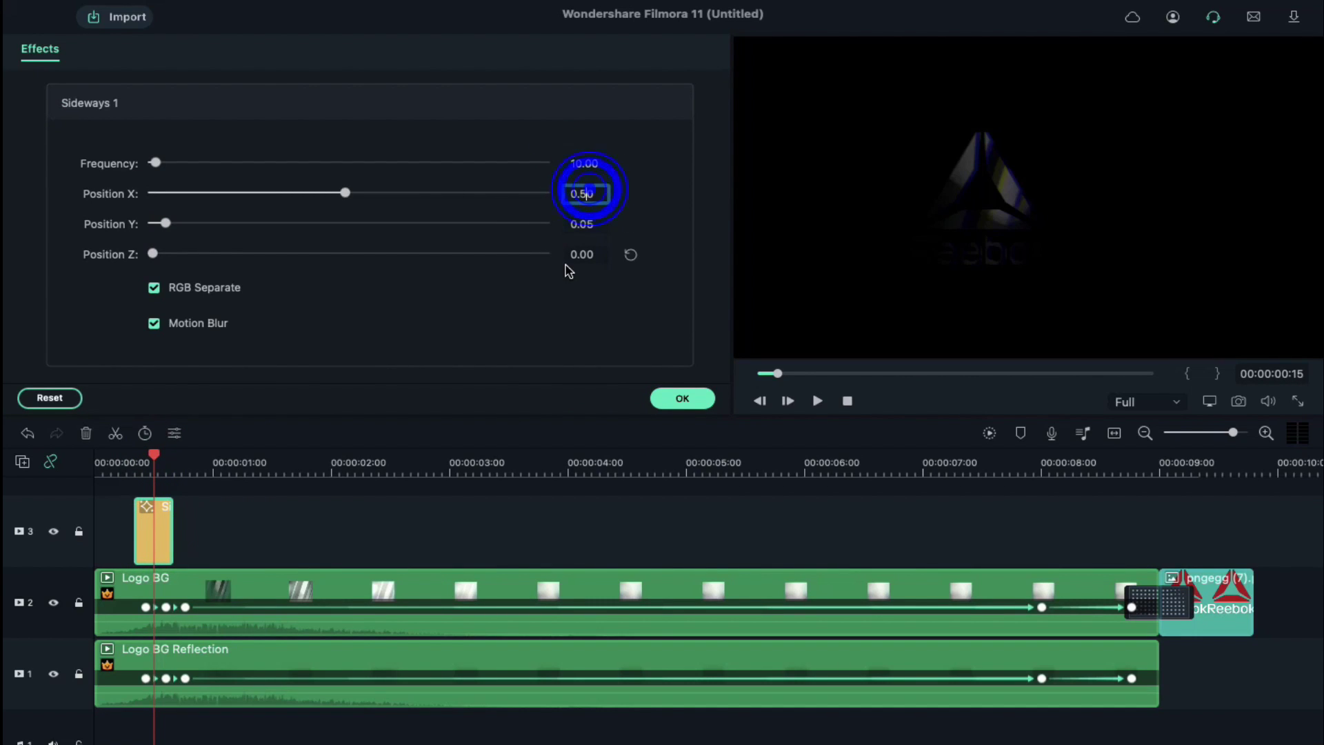
key(Return)
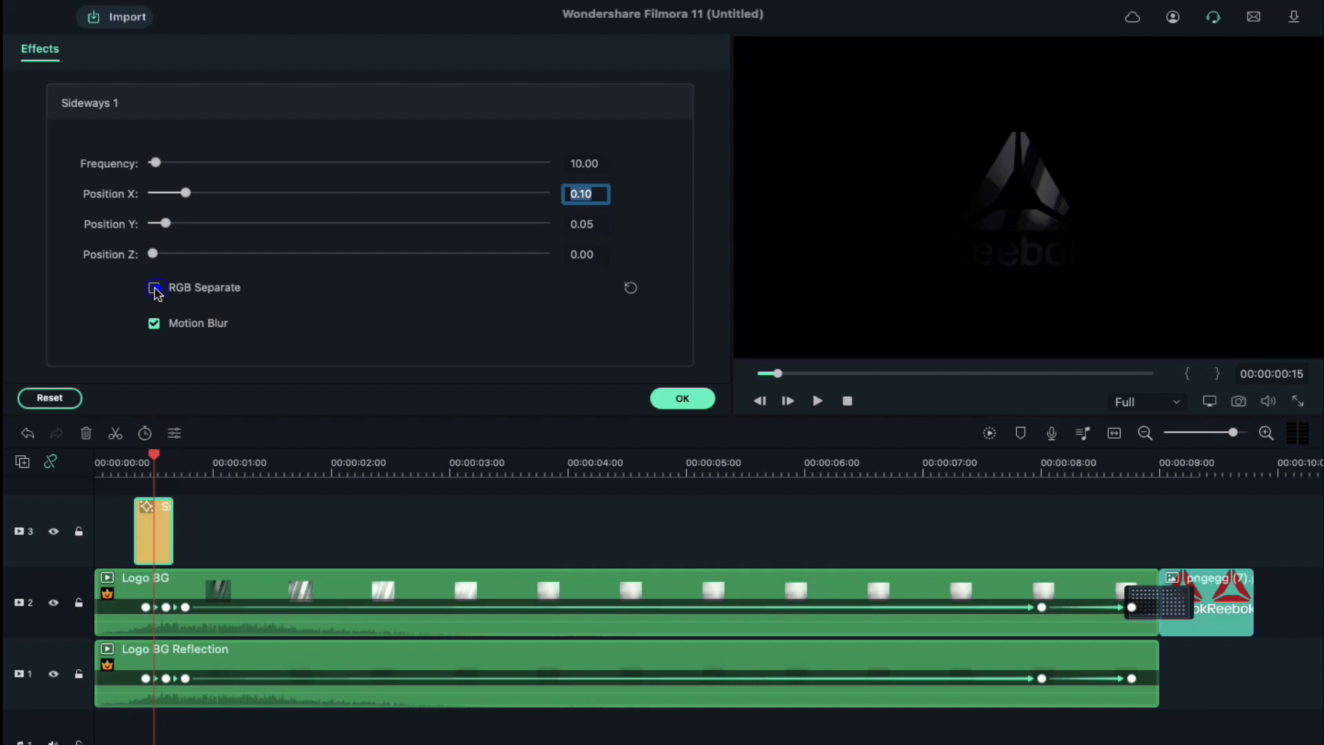
click(679, 400)
Add Sideways 2 on the track above with Frequency 4 and Position X 0.10
drag(414, 234, 172, 529)
double_click(154, 524)
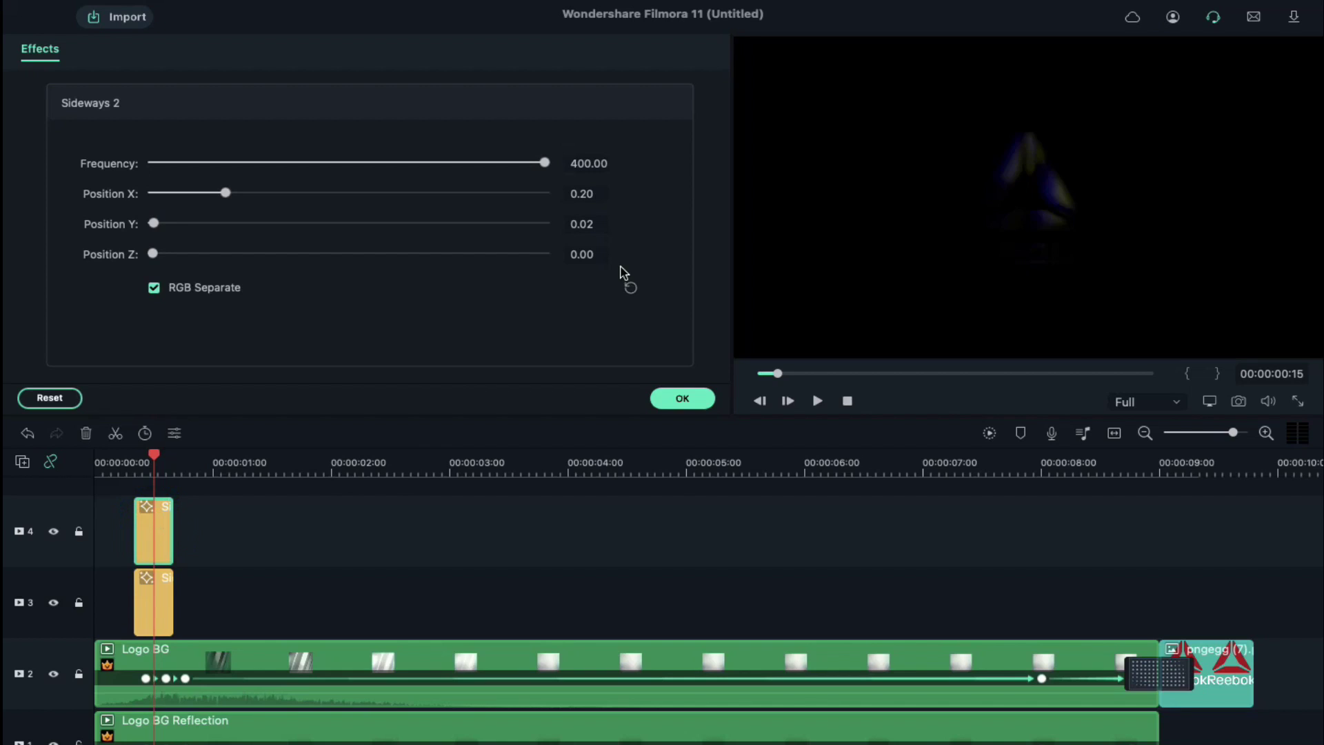
click(580, 163)
text(4)
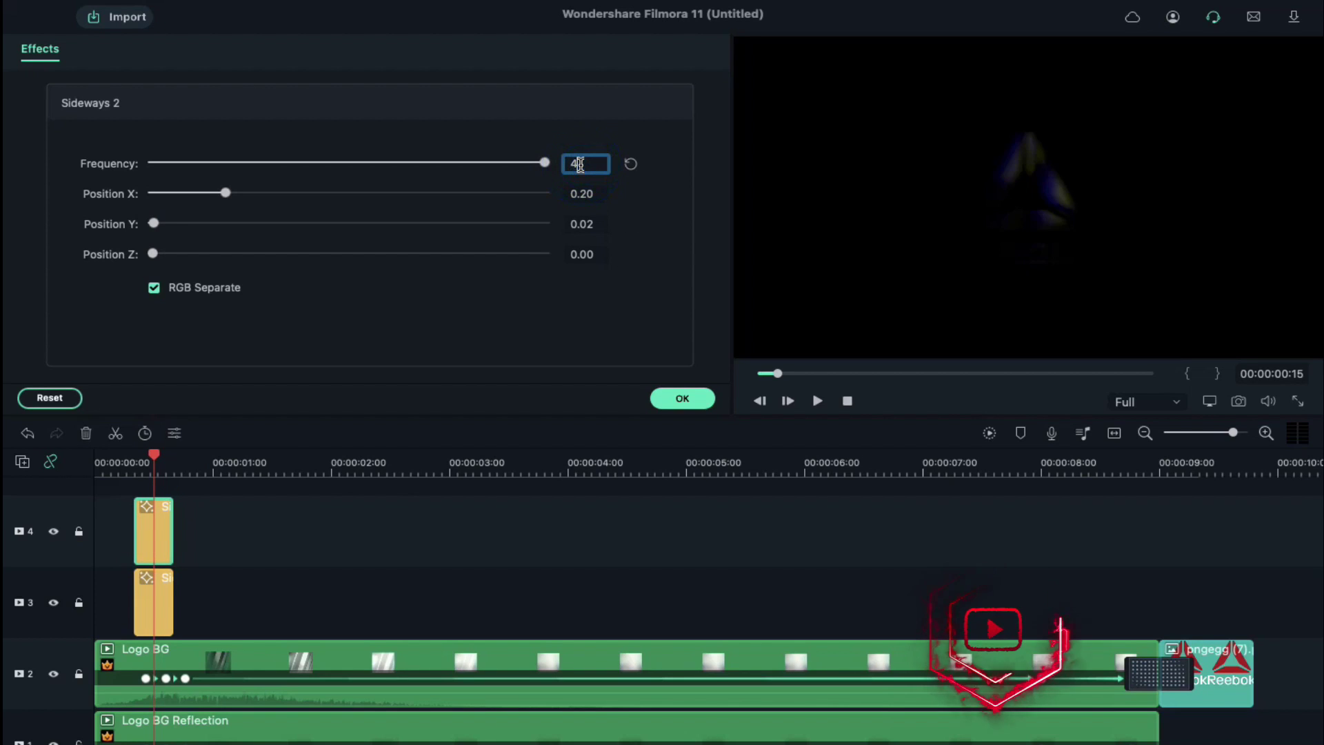
key(Return)
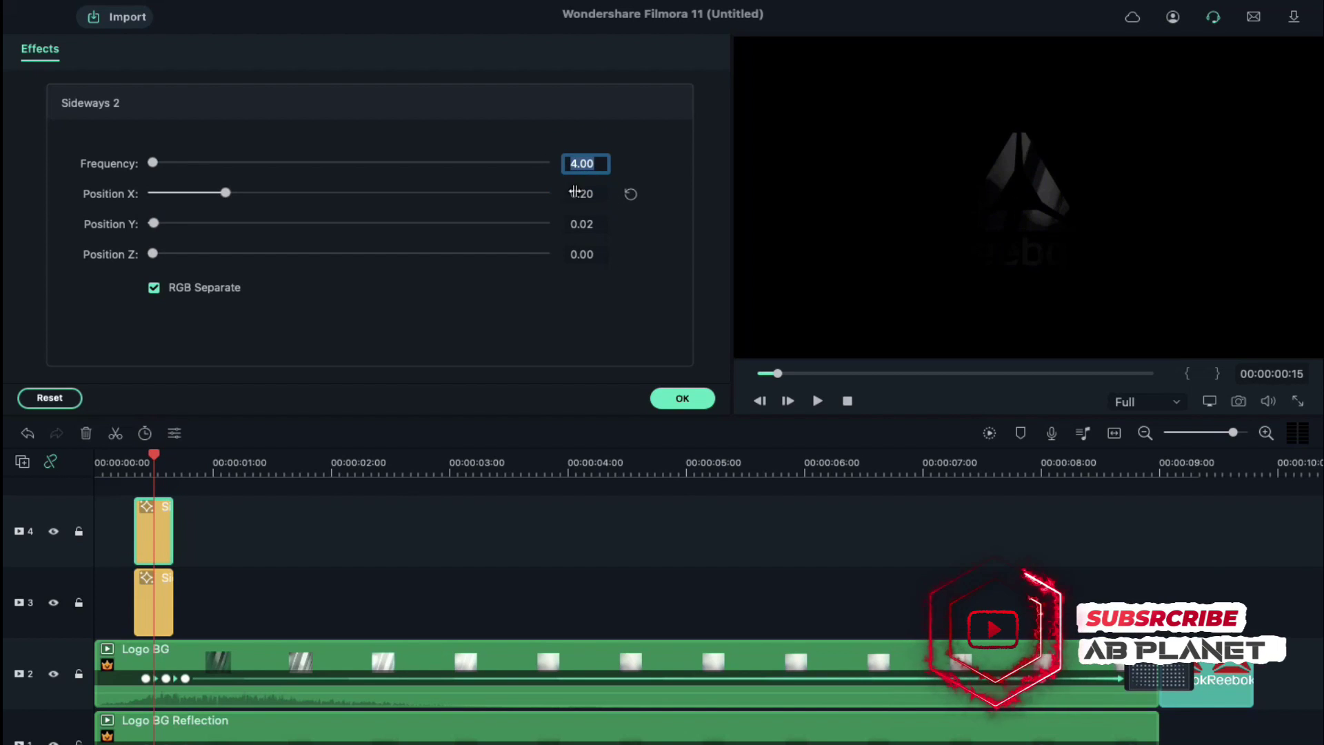
click(583, 194)
key(BackSpace)
text(1)
key(Return)
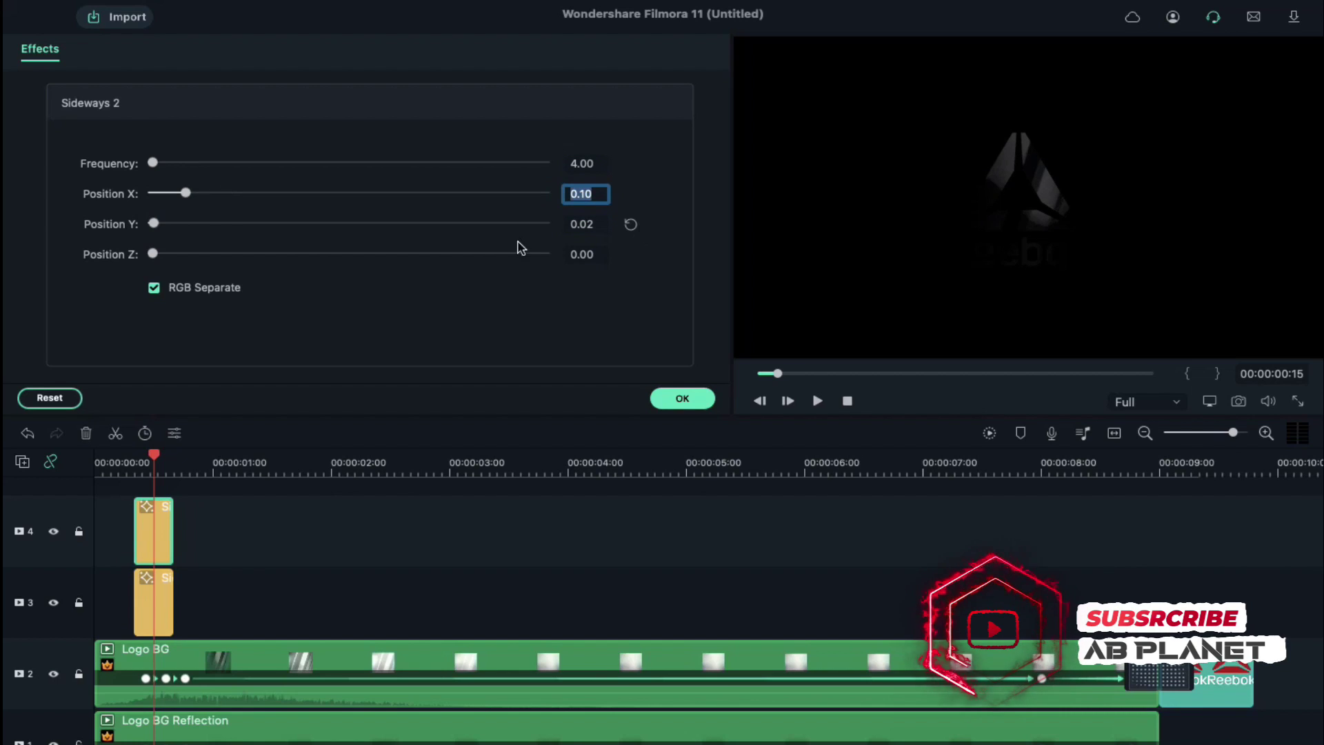
Turn off RGB Separate for Sideways 2 and move both glitch clips up one track
click(154, 288)
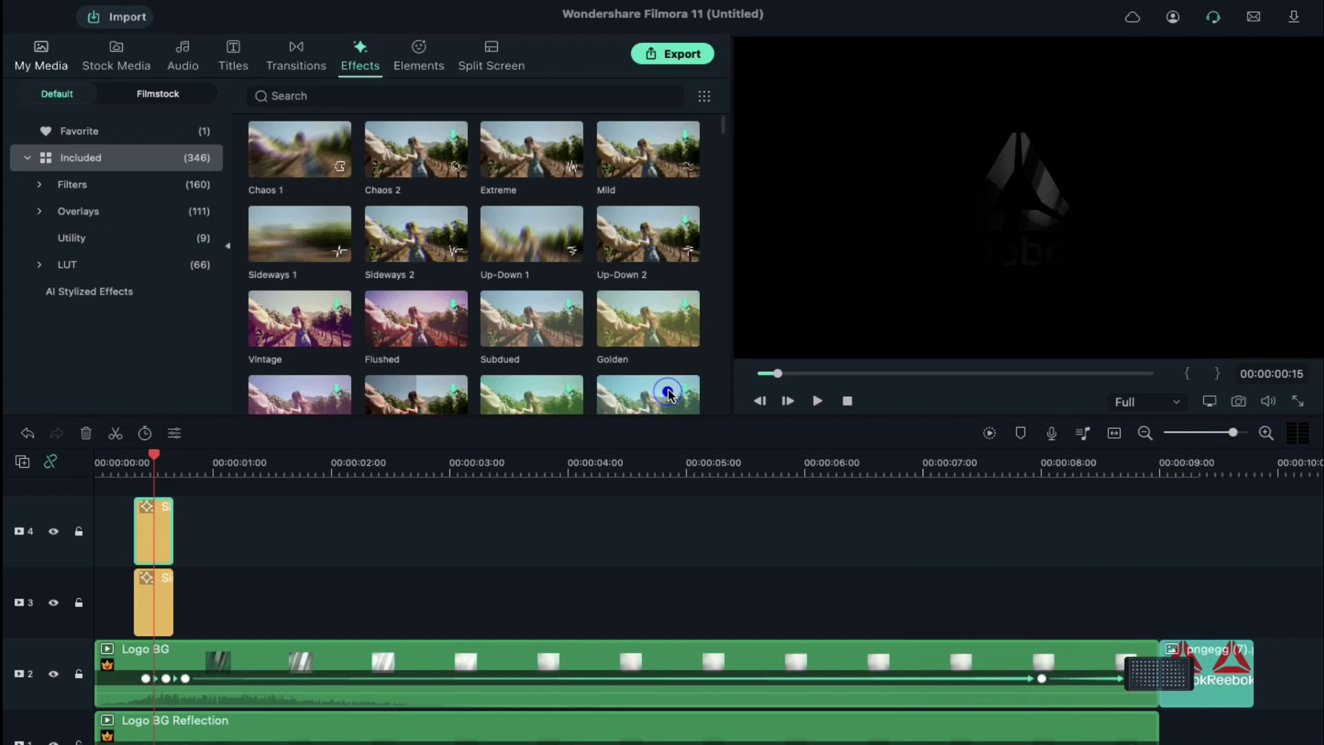
scroll(512, 585, up, 2)
click(158, 638)
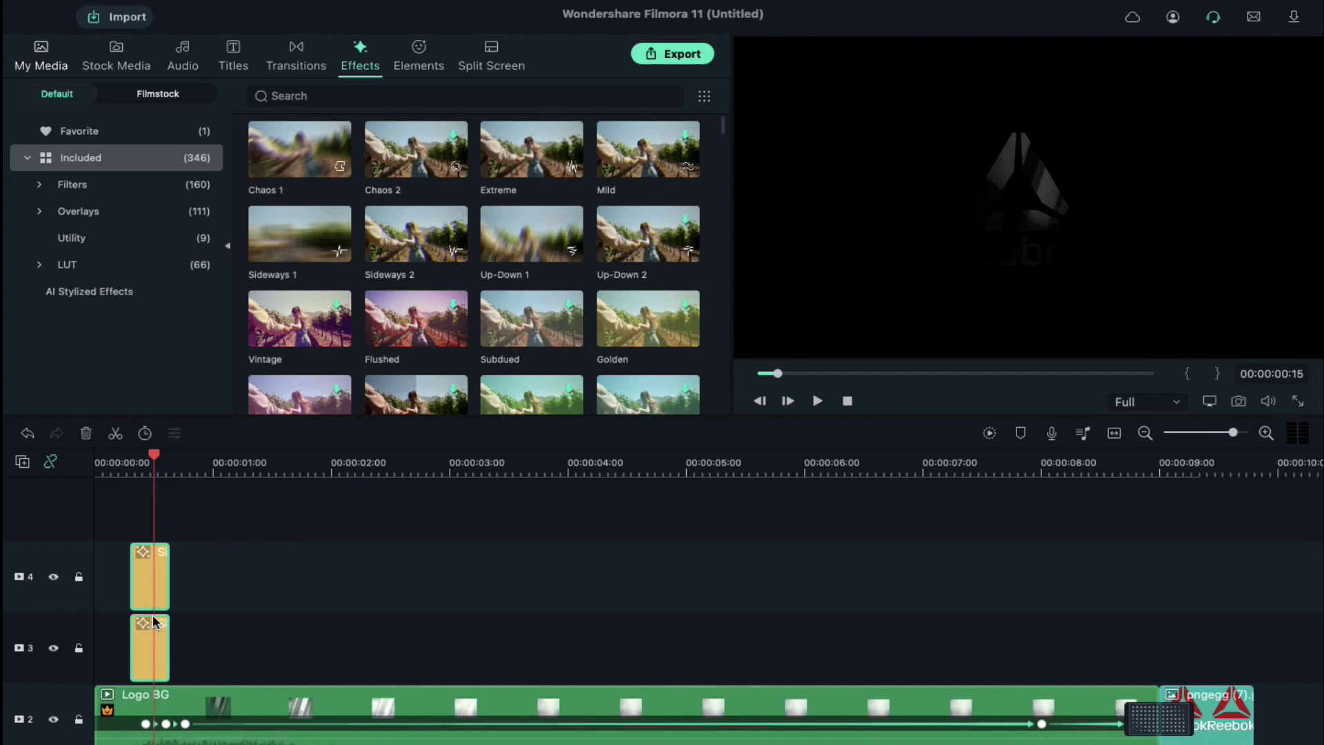
click(130, 473)
drag(154, 578, 143, 511)
Add Explosion on track 3, trimmed to end with Logo BG, and adjust its advanced colour tuning
click(57, 69)
drag(273, 153, 104, 666)
drag(1255, 648, 1158, 648)
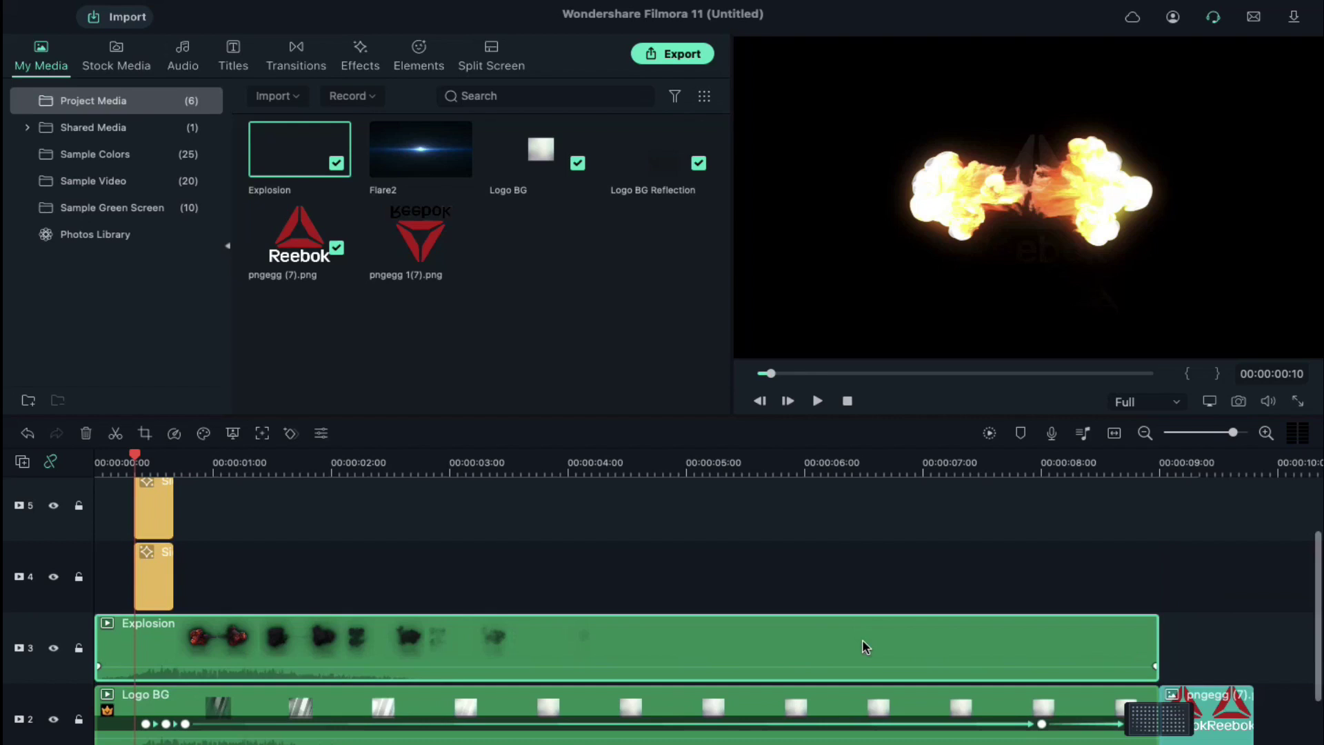
double_click(228, 640)
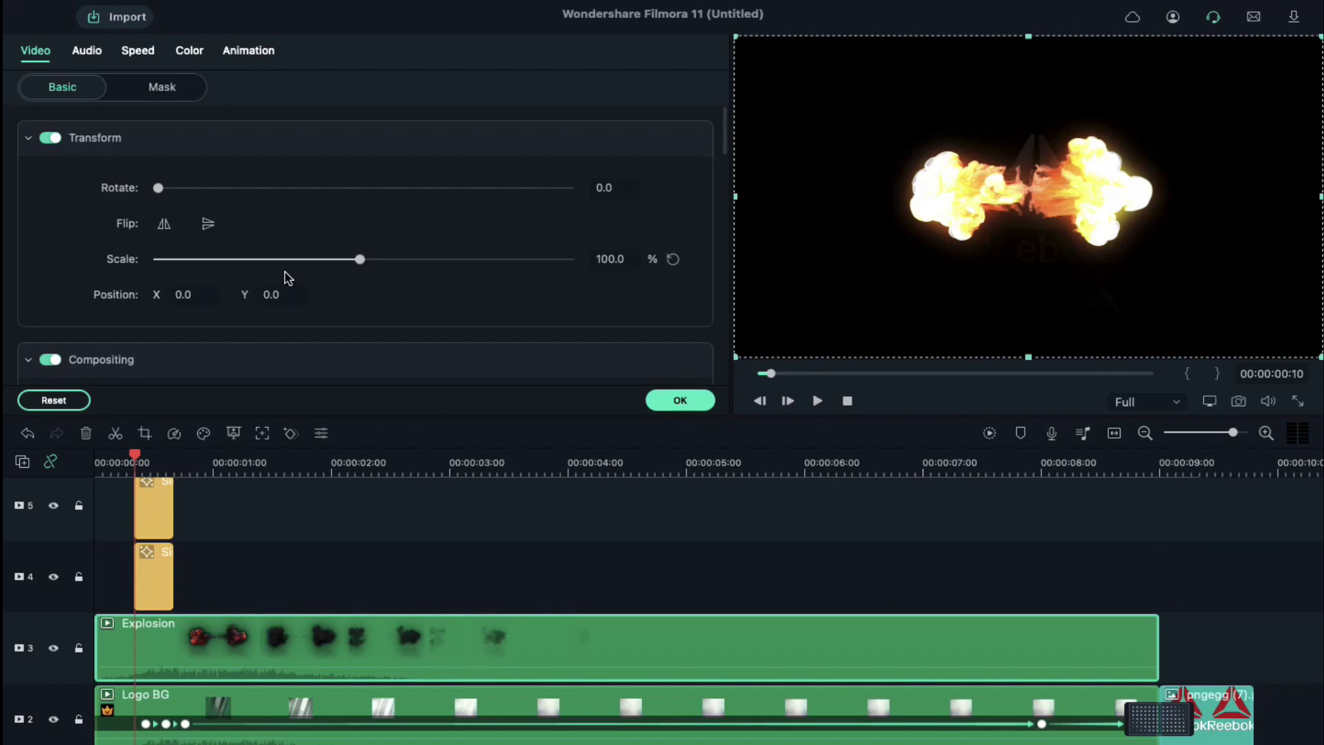
click(189, 52)
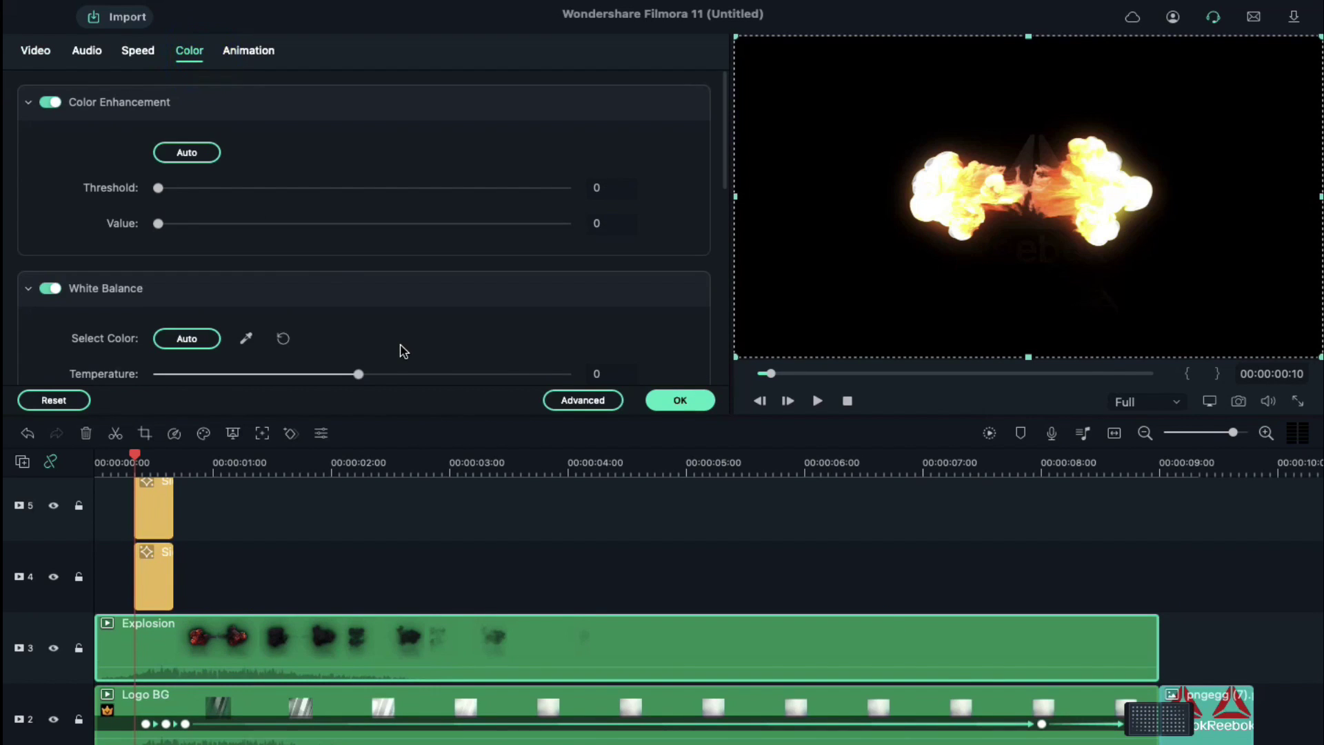
click(560, 400)
scroll(357, 553, down, 5)
mouse_move(668, 671)
mouse_down()
mouse_move(718, 670)
mouse_move(668, 670)
mouse_up()
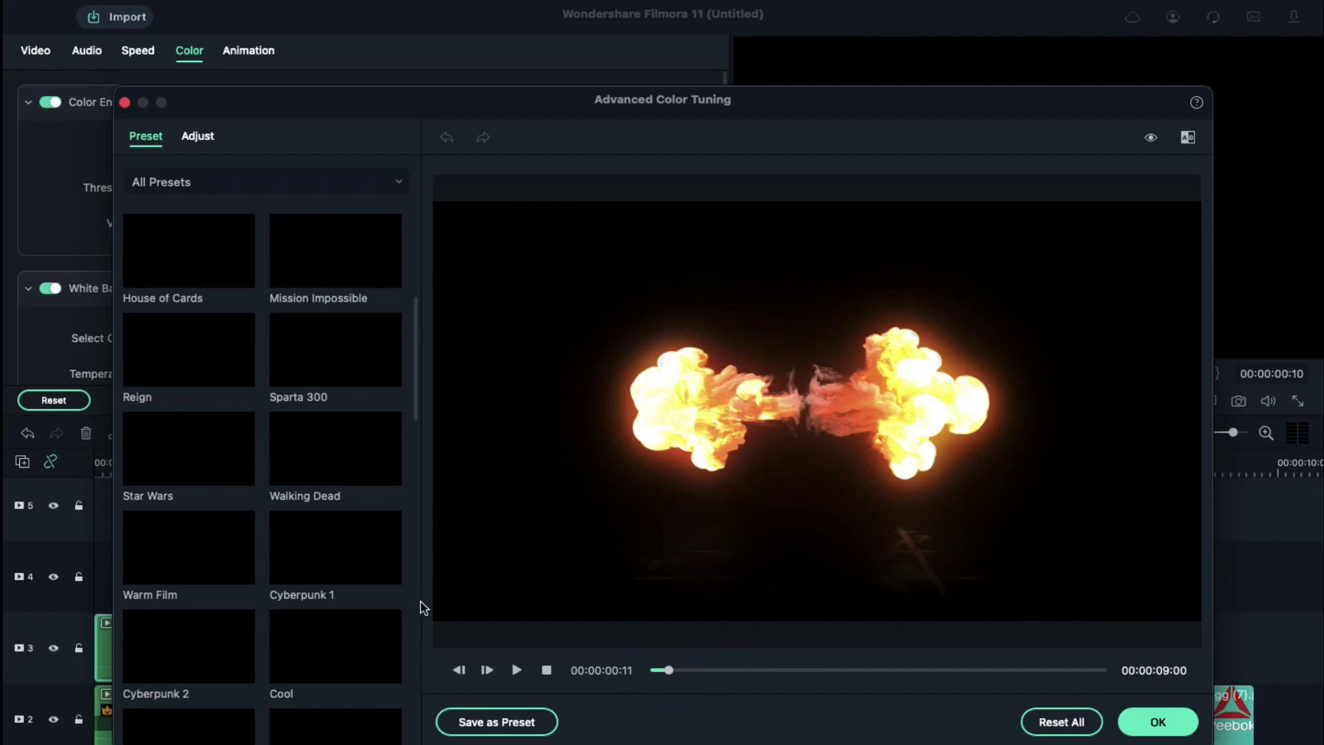
click(1158, 721)
click(662, 398)
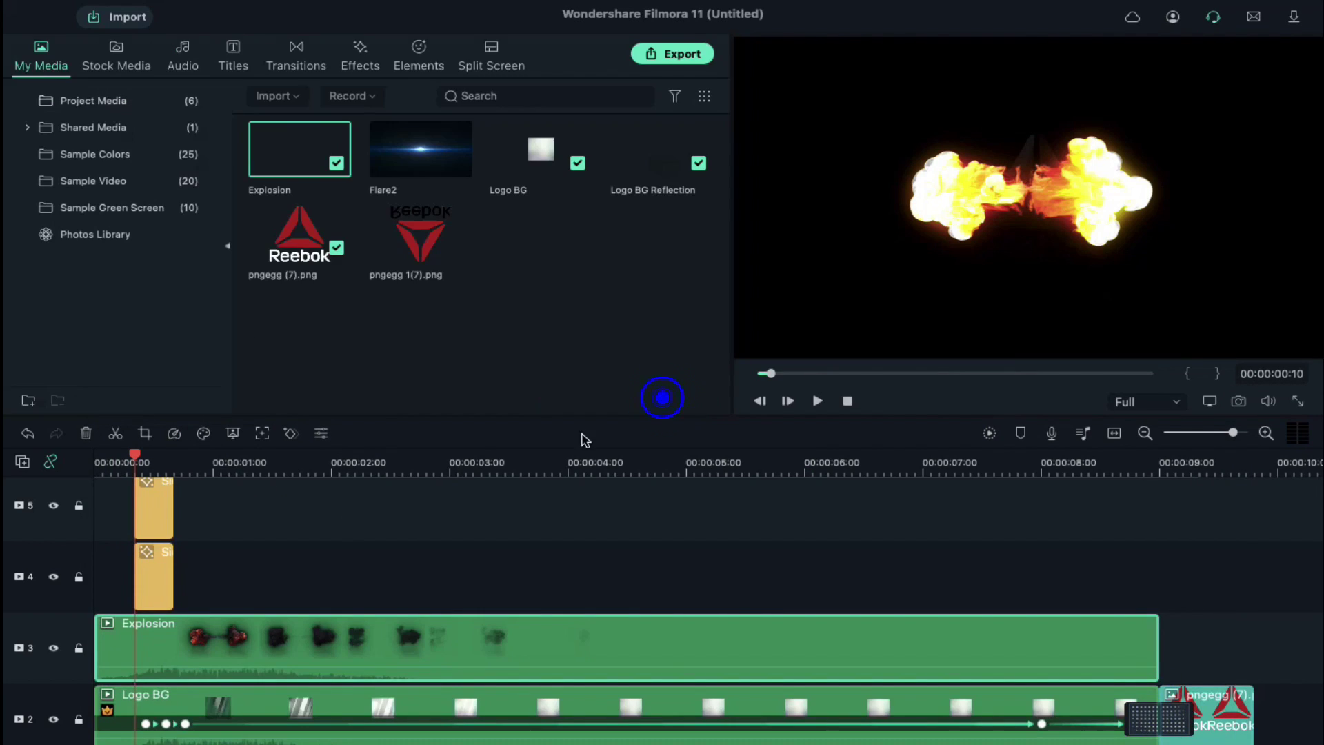
Put Flare2 on a new top track with Screen blending mode
drag(253, 386, 180, 513)
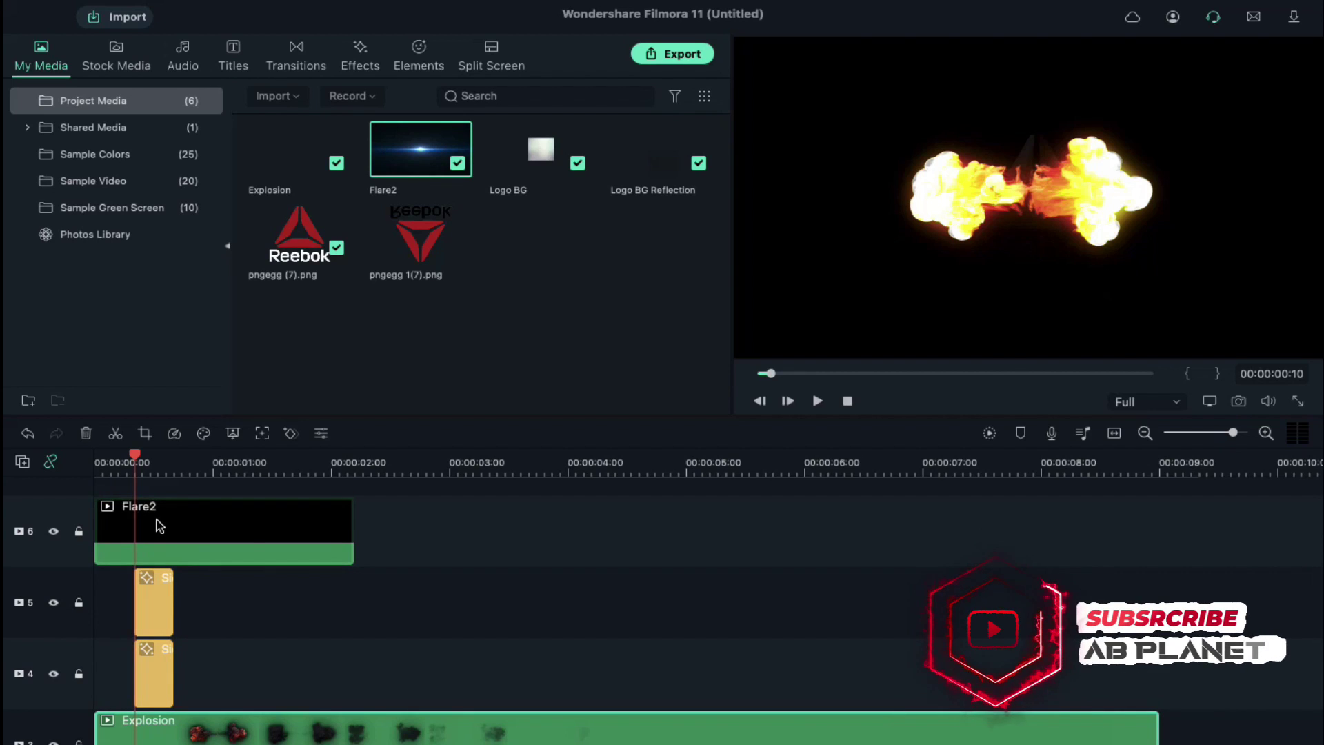
click(158, 524)
double_click(159, 524)
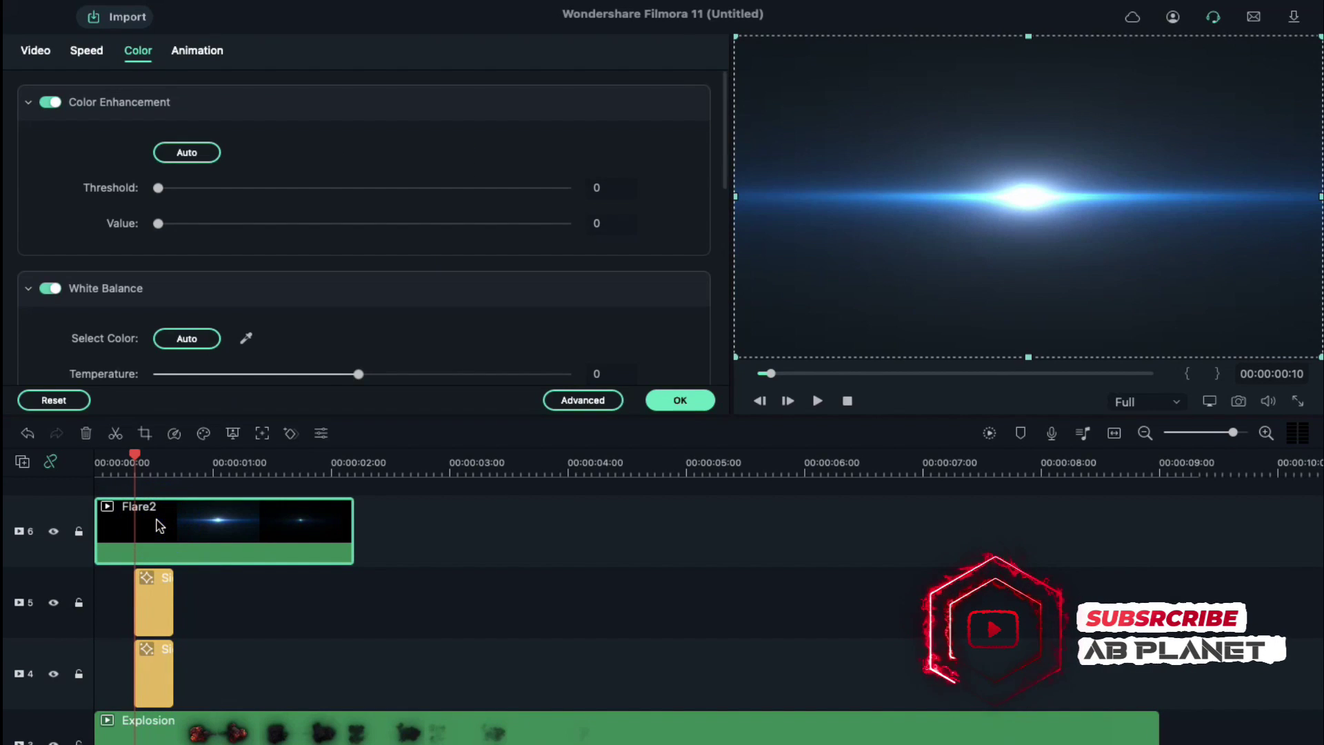
click(47, 62)
scroll(340, 257, down, 3)
click(331, 260)
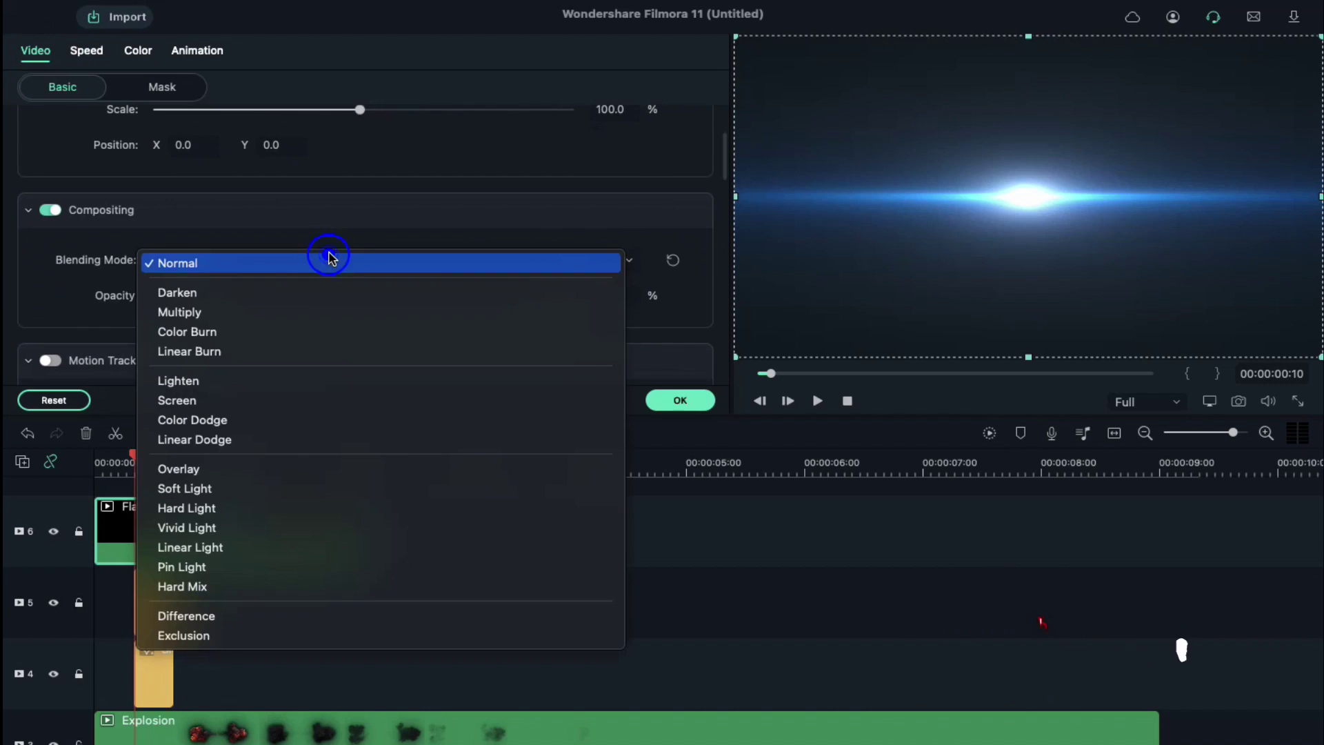
click(277, 395)
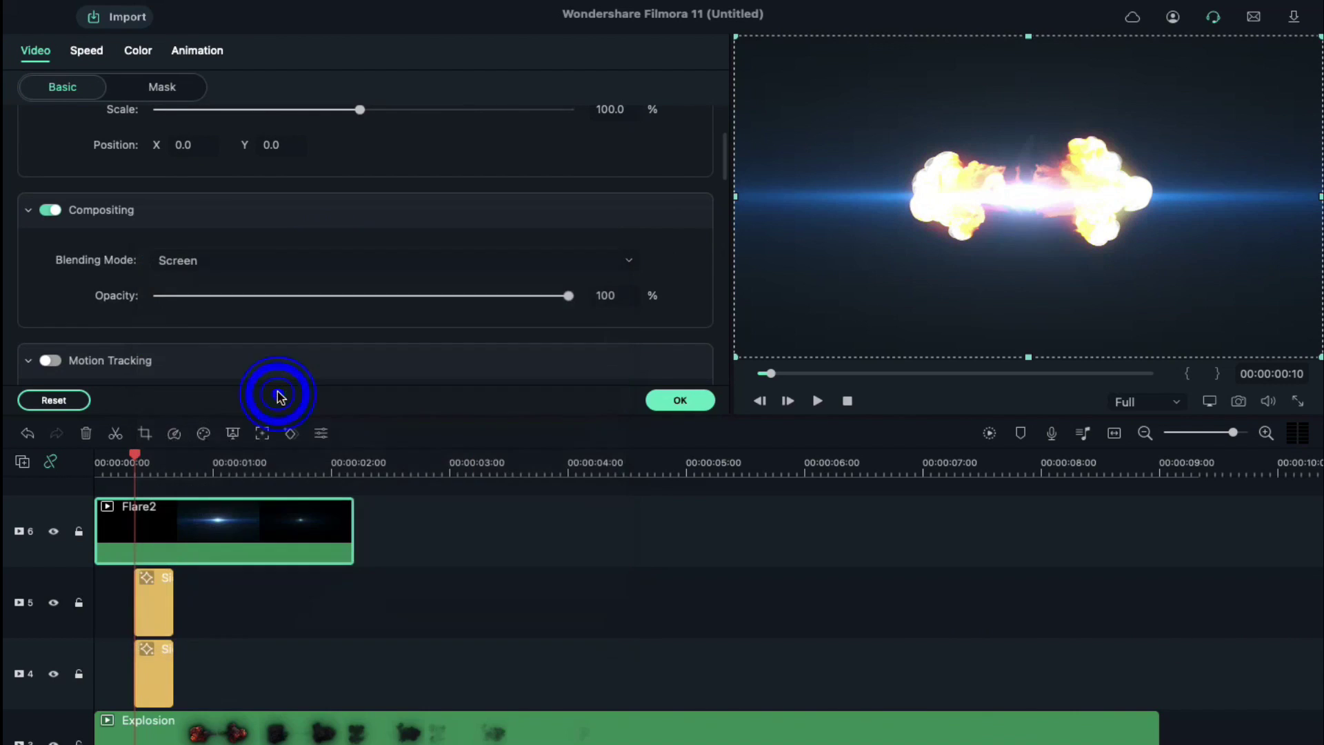
Apply the Boost Color preset to Flare2 in Advanced Color Tuning
click(149, 51)
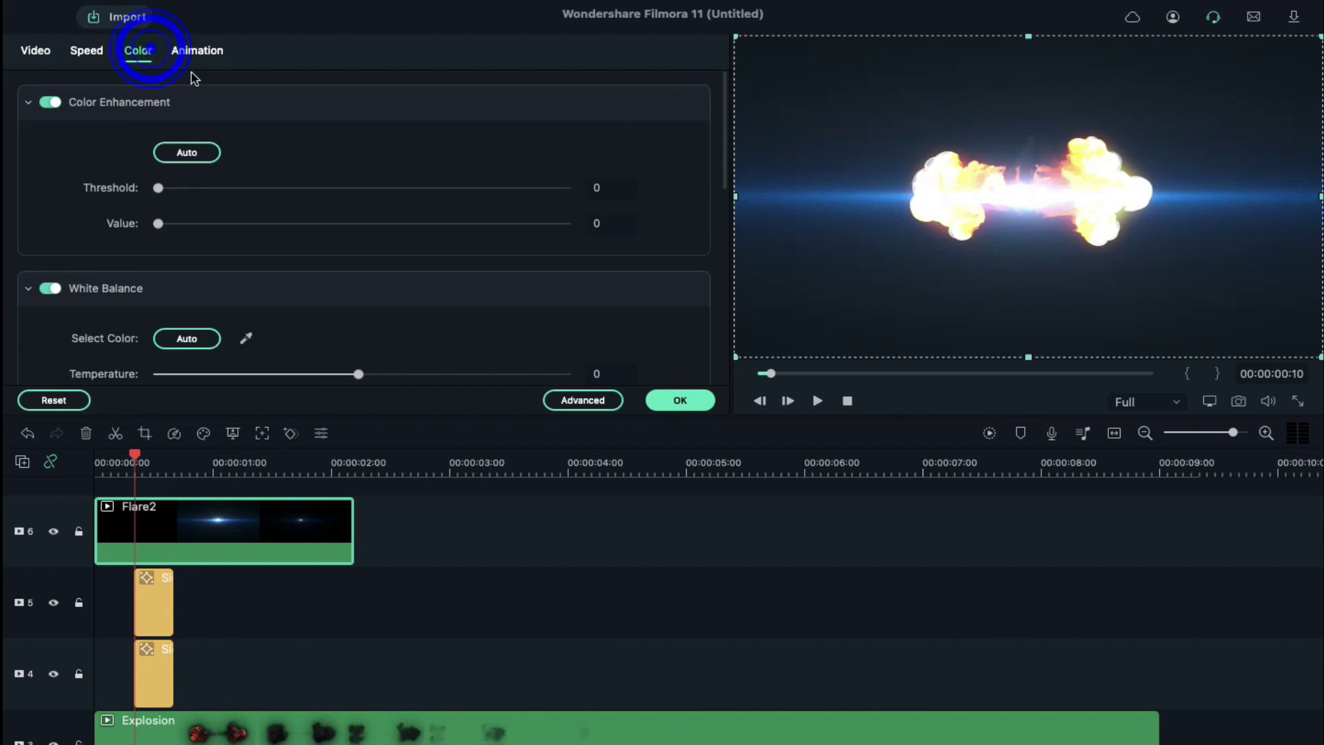
click(583, 401)
scroll(379, 585, down, 10)
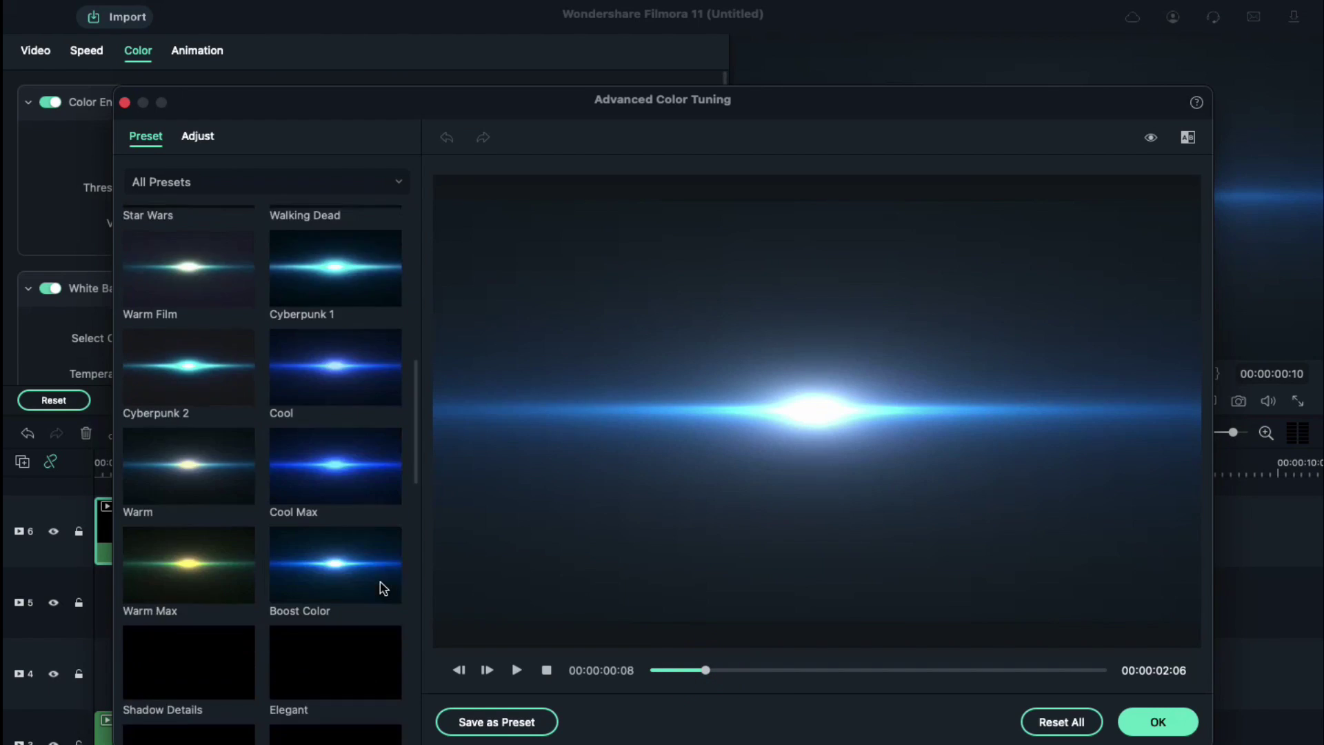
click(344, 462)
click(1158, 721)
click(680, 398)
scroll(718, 631, down, 1)
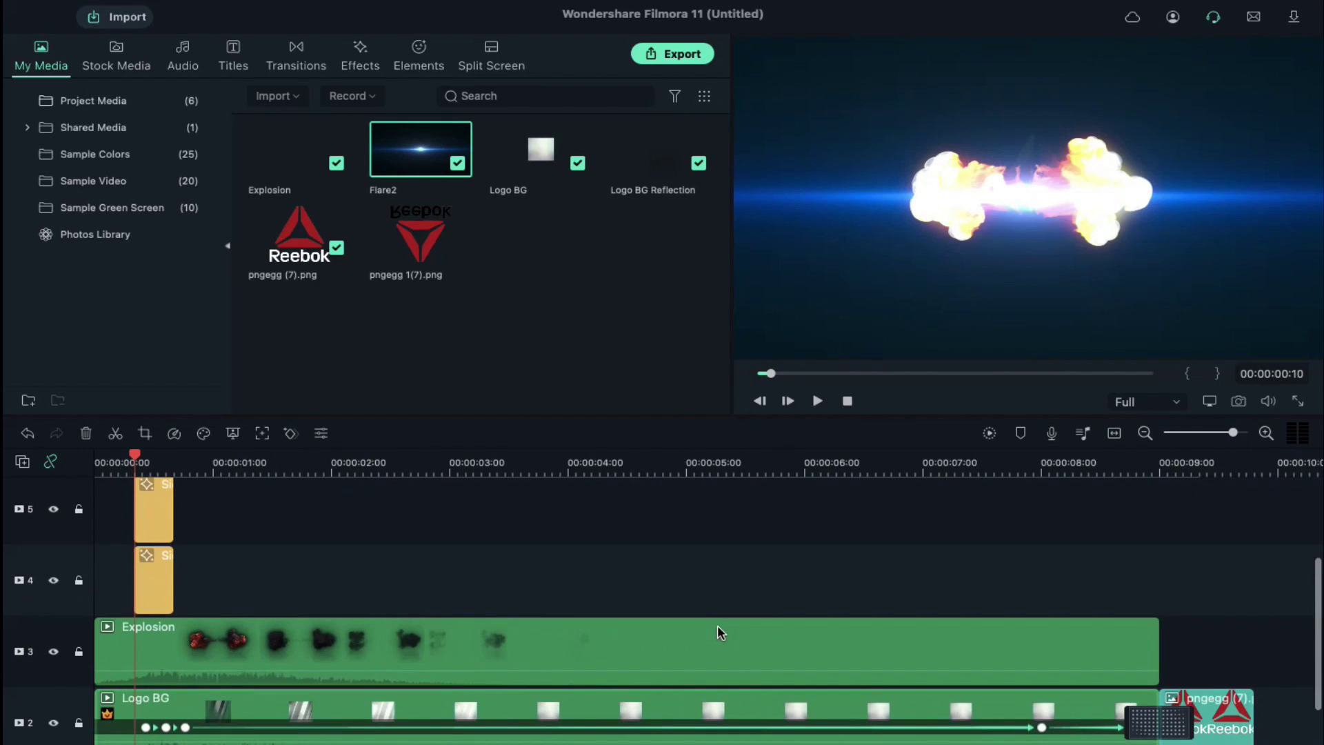
Render the timeline preview and play the finished intro from the start
click(991, 434)
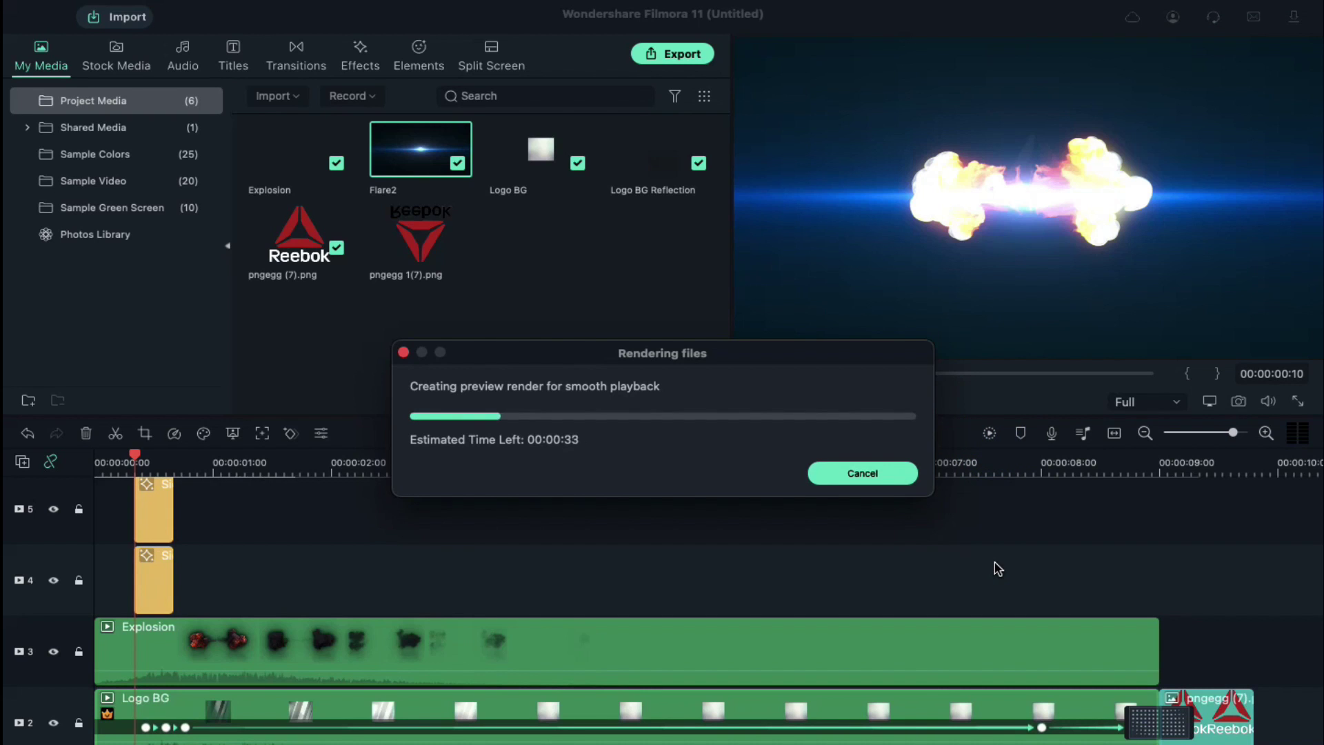
click(848, 402)
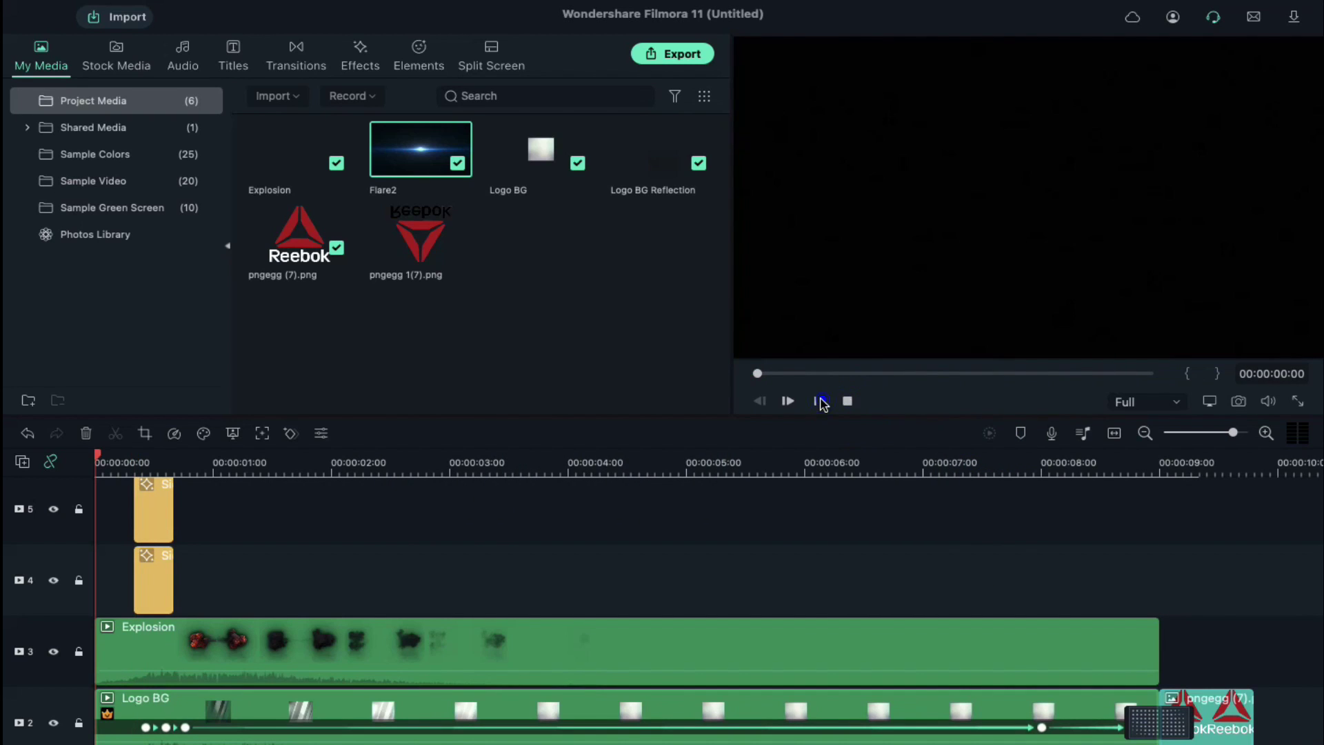
click(820, 401)
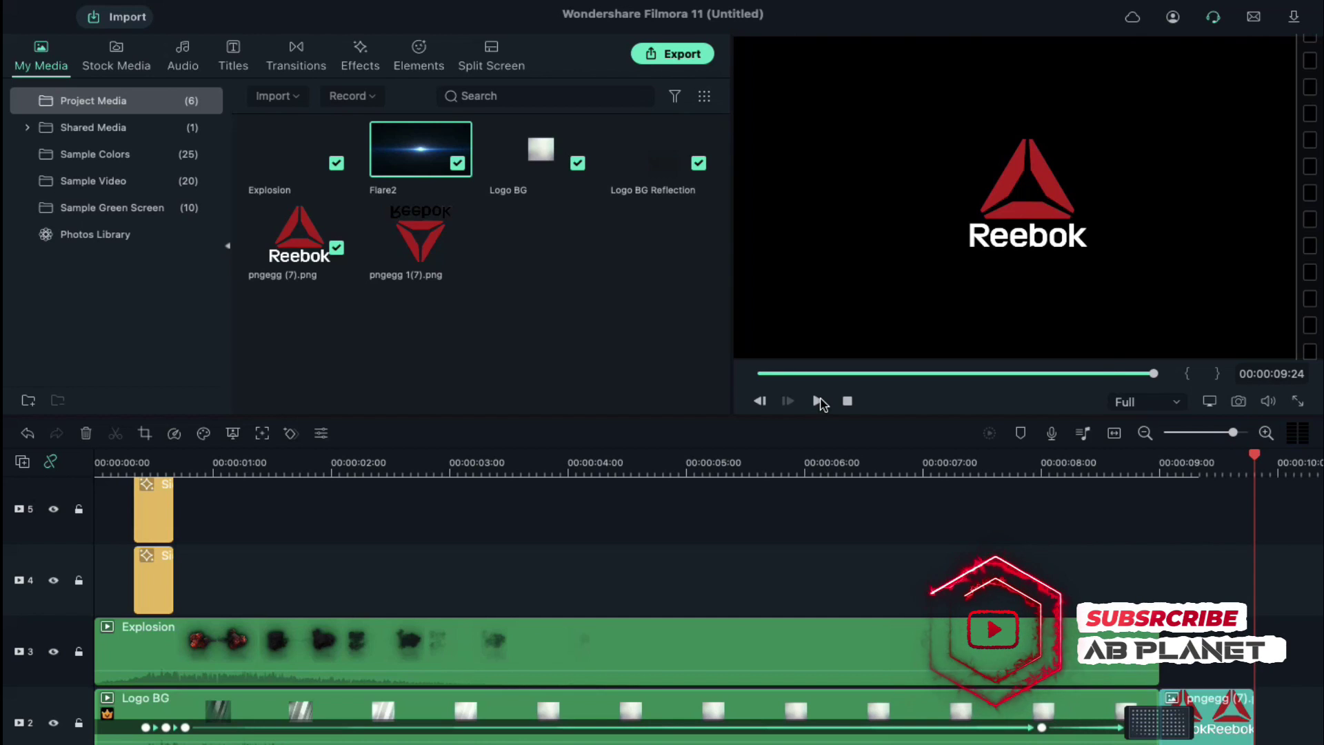
Export the video as 'Reebok Logo' into the untitled folder
click(682, 55)
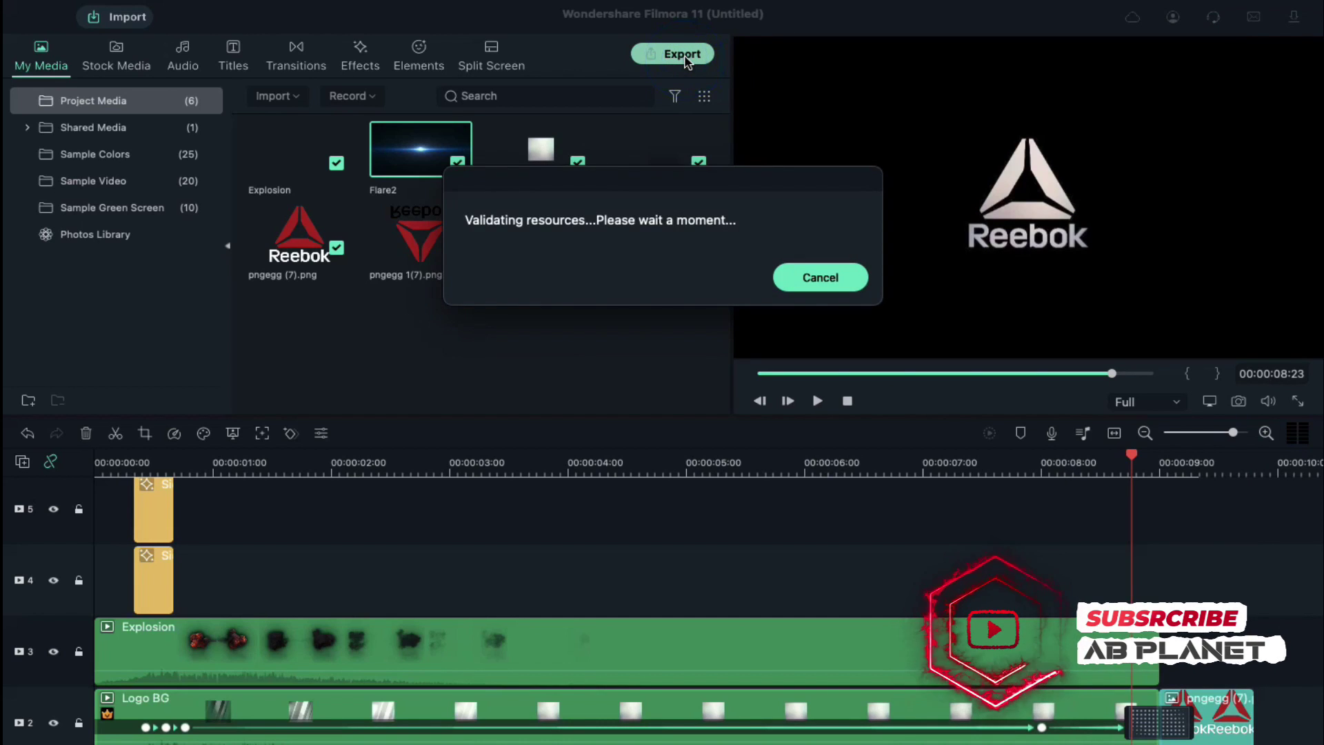
click(702, 307)
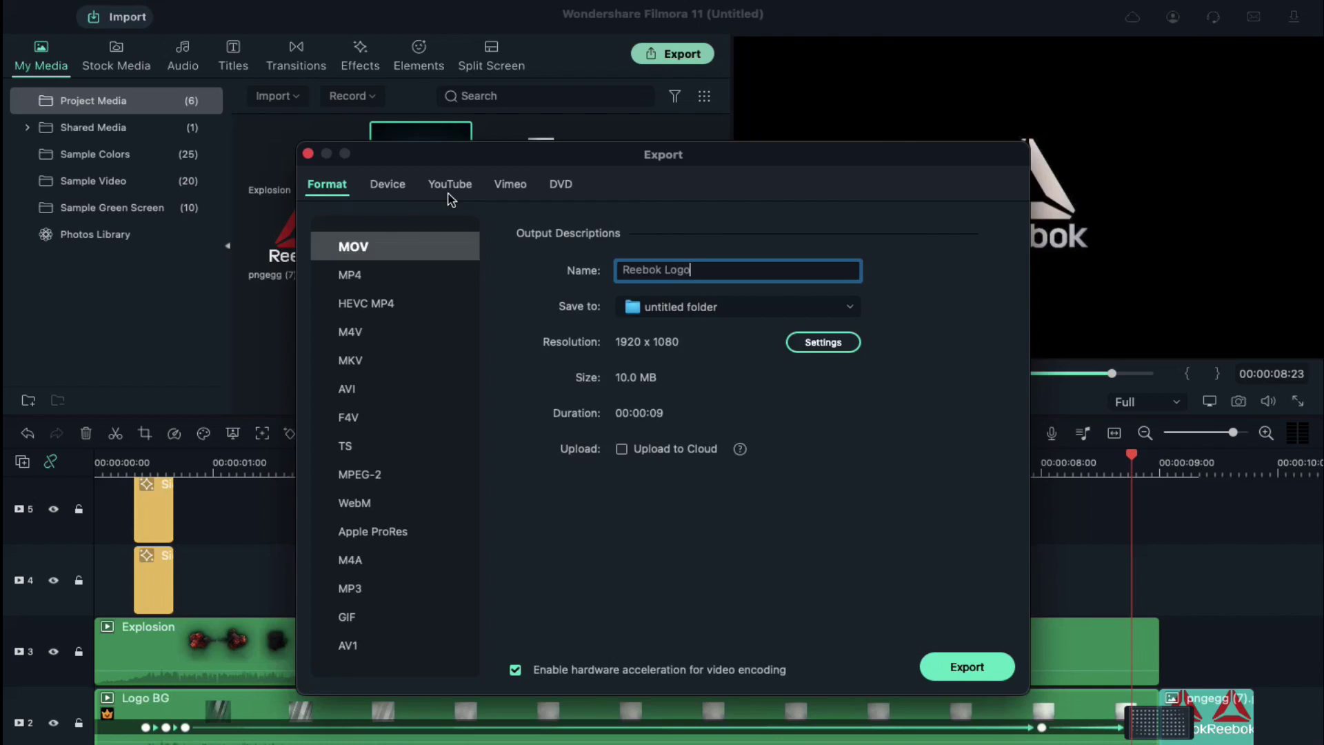
click(966, 666)
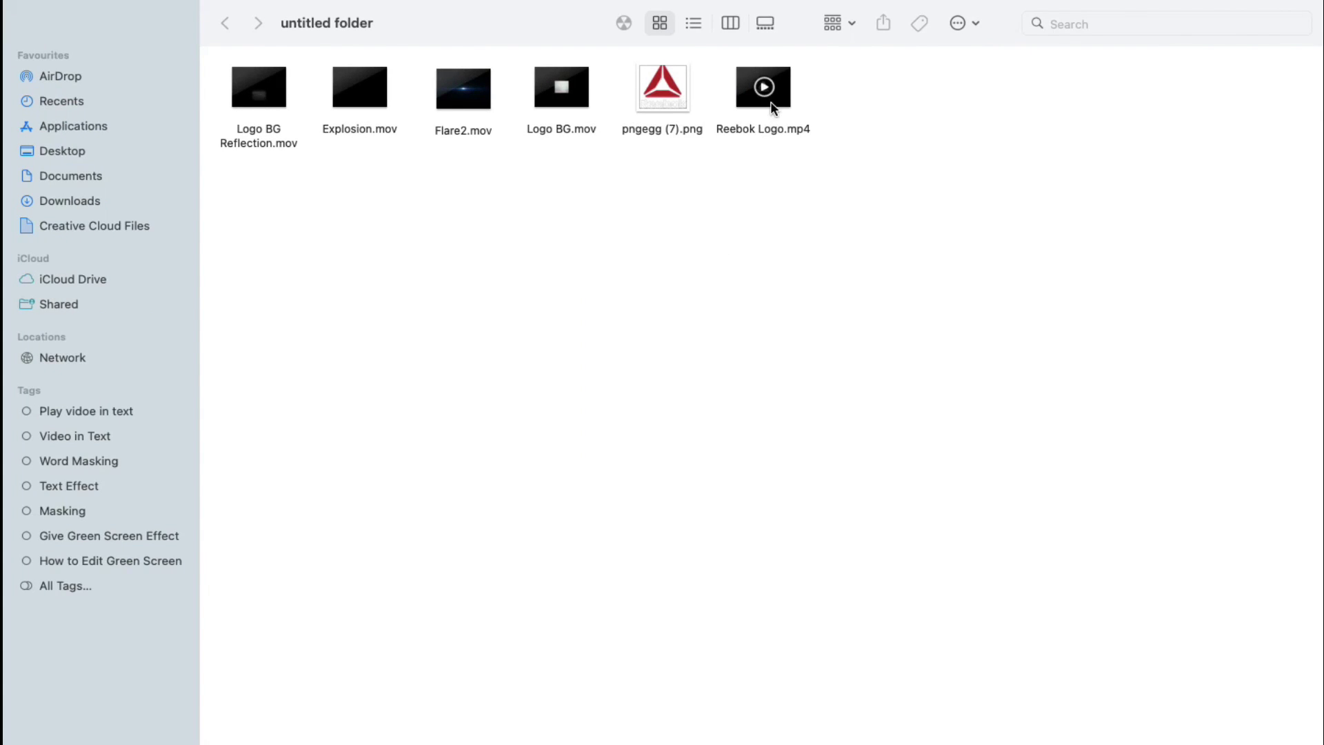
Open Reebok Logo.mp4 from the untitled folder in QuickTime to watch it
double_click(772, 107)
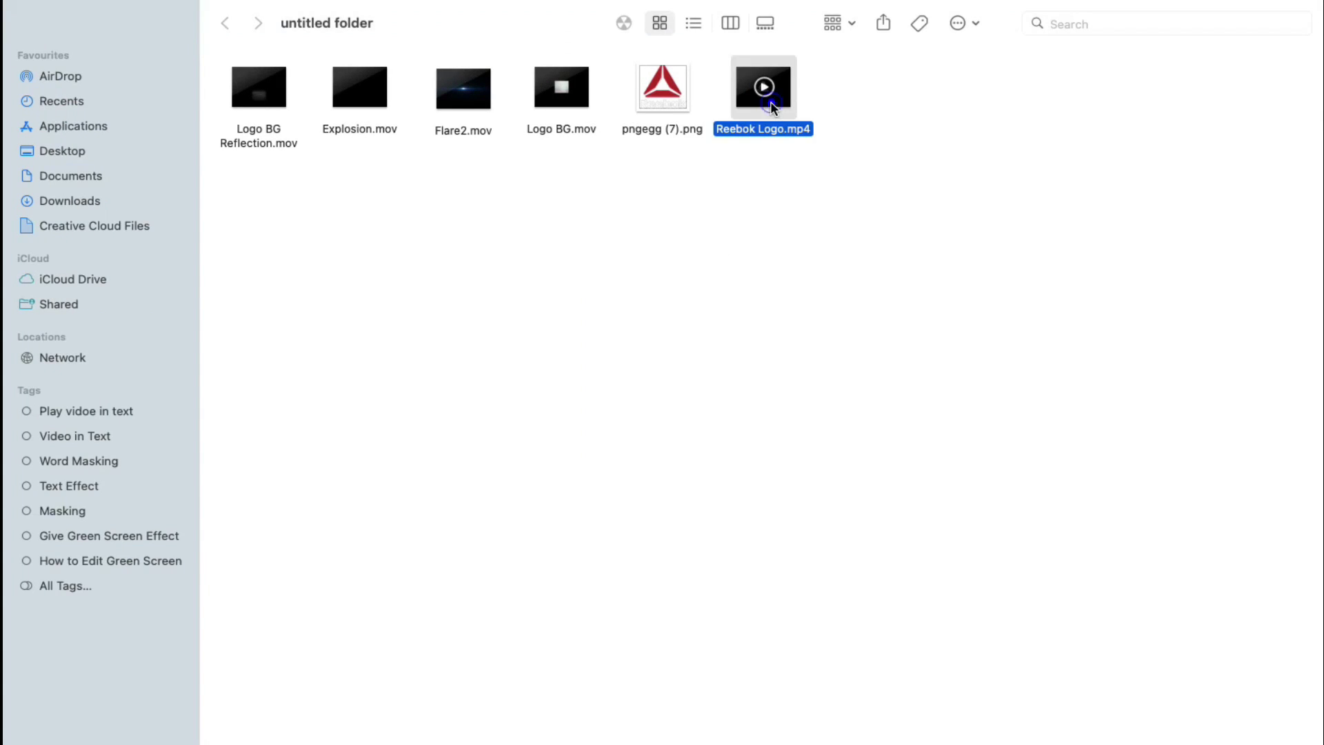